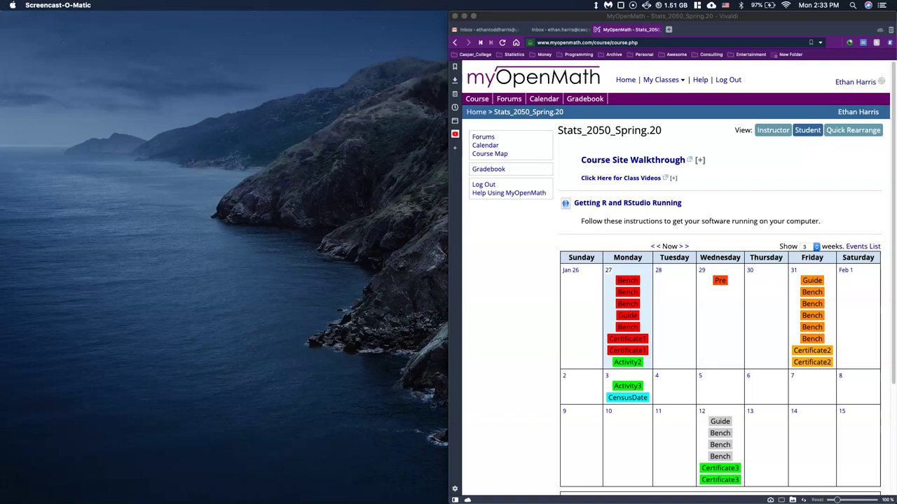
# Expand Core 1 and Section 2: Data Summarization, then open the Guide: Summarize Data assessment
pyautogui.scroll(-5, 610, 400)
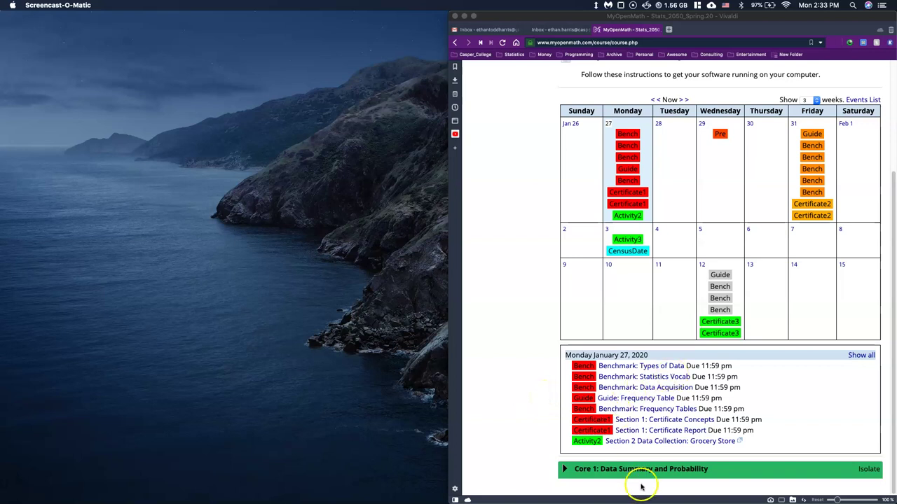
pyautogui.click(564, 470)
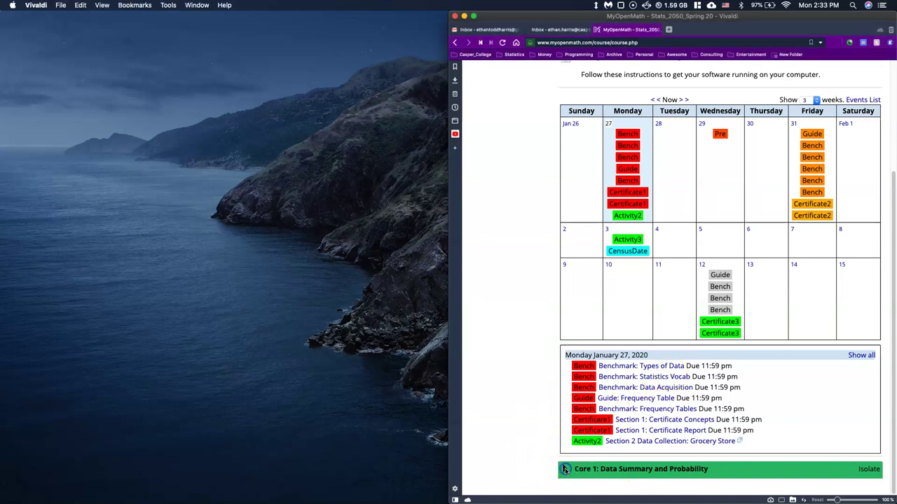
pyautogui.click(564, 469)
pyautogui.scroll(-3, 581, 463)
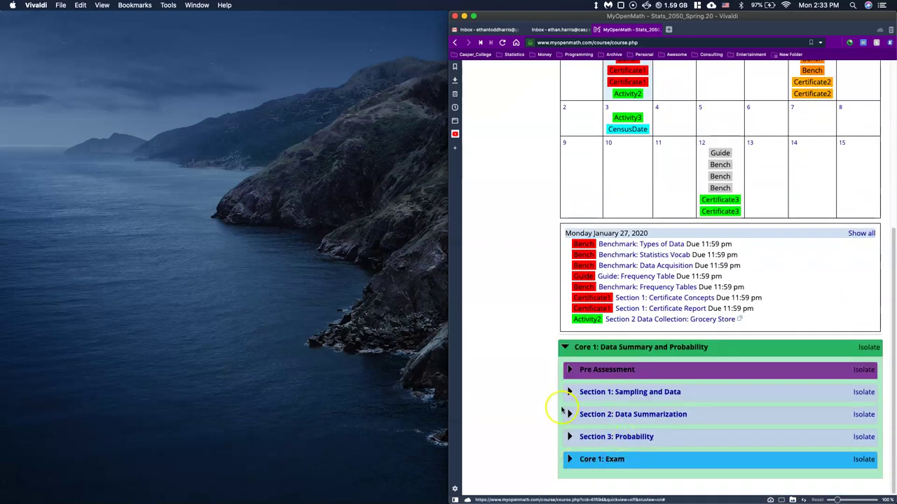
pyautogui.click(568, 414)
pyautogui.scroll(-10, 617, 410)
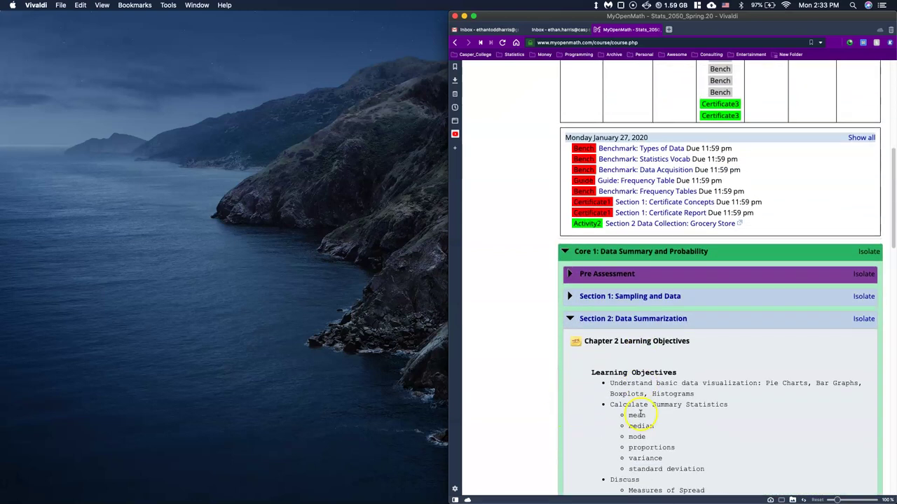
pyautogui.scroll(-5, 705, 409)
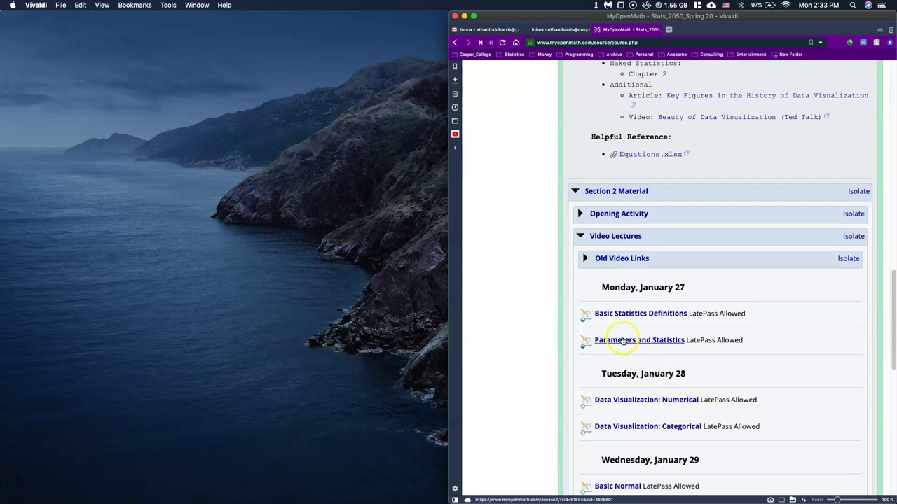
pyautogui.click(582, 238)
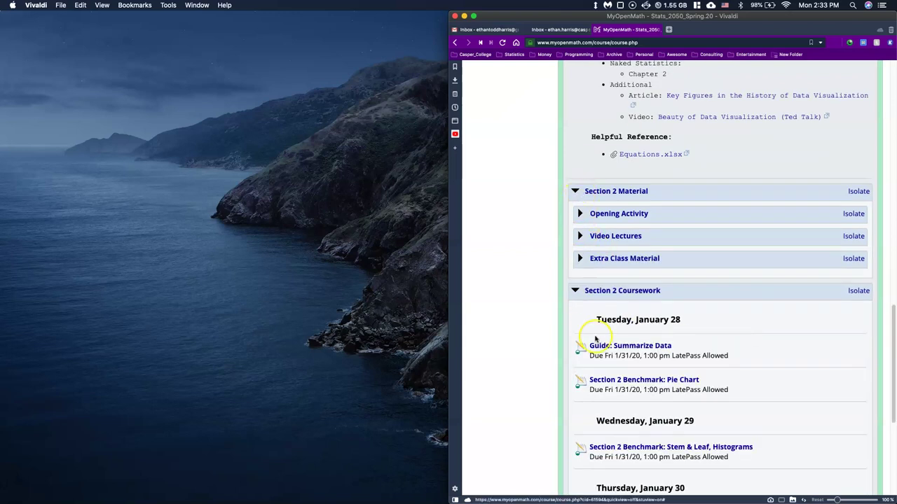
pyautogui.scroll(-1, 665, 335)
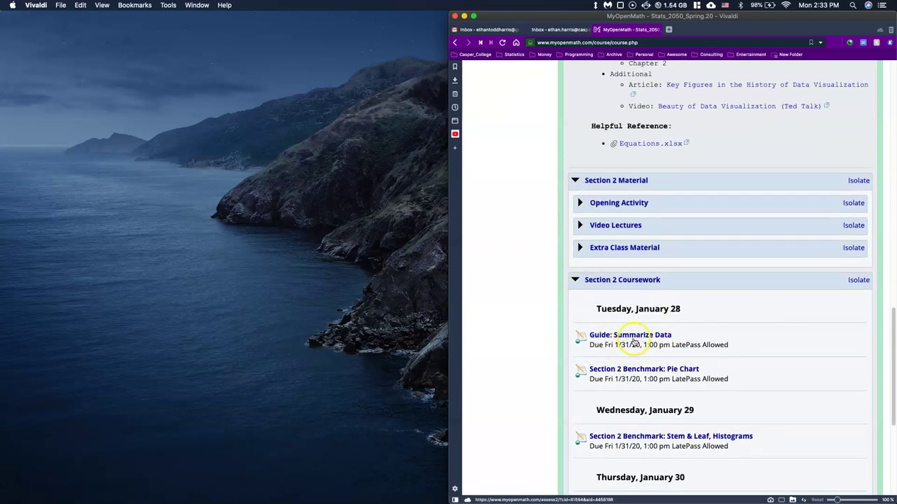
pyautogui.click(643, 337)
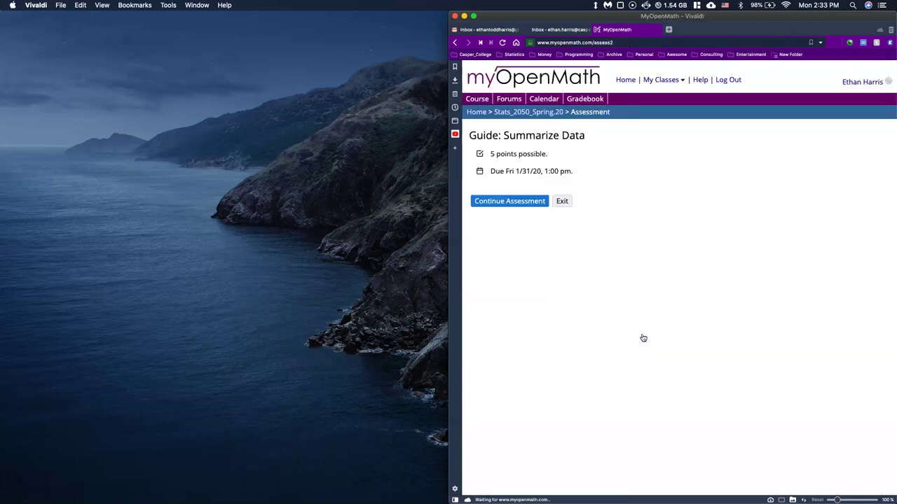
# Continue the assessment to Question 1 on Marital Status and launch RStudio from the Dock
pyautogui.click(484, 202)
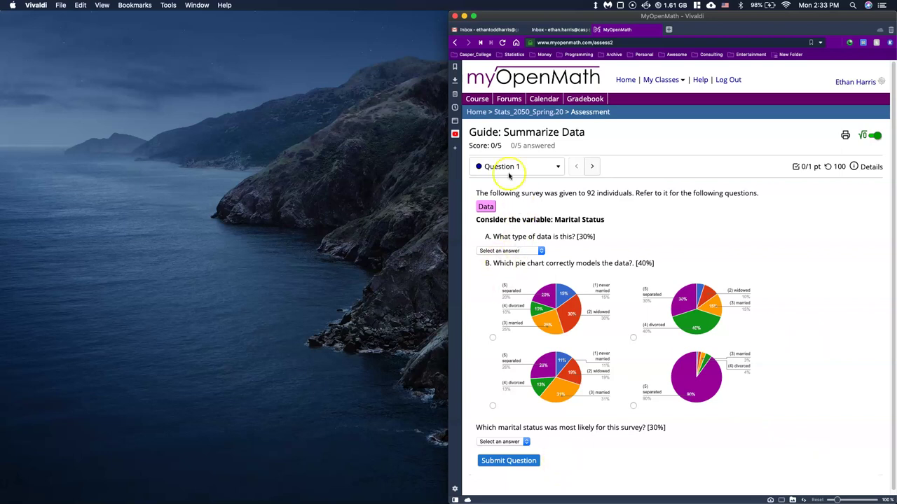
pyautogui.moveTo(496, 499)
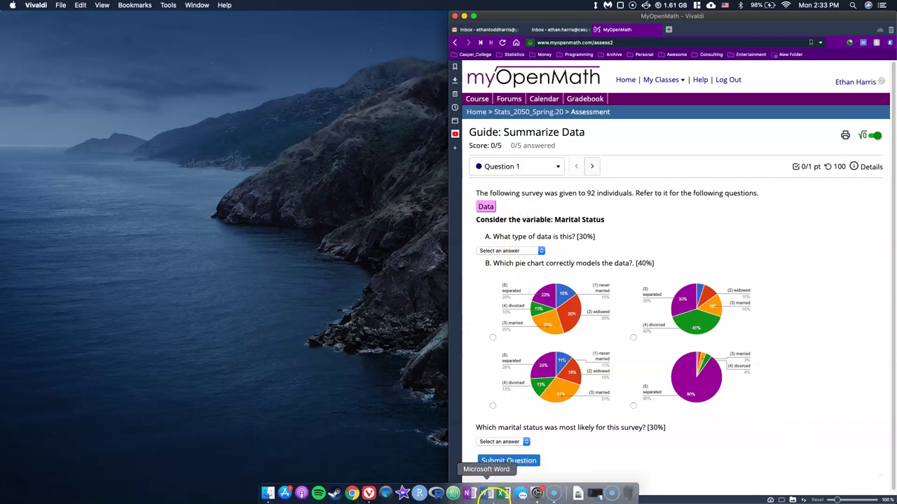
pyautogui.click(419, 493)
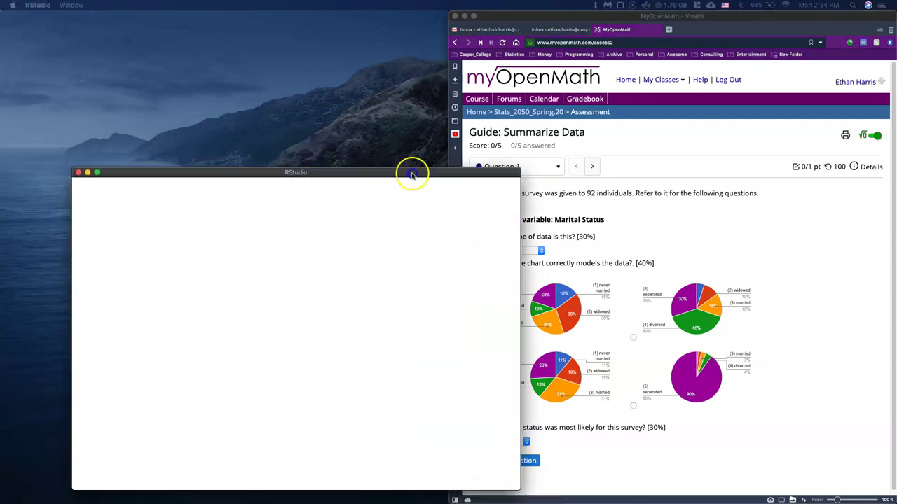
# Place RStudio on the left half, zoom its interface in twice, and widen the console pane
pyautogui.moveTo(411, 174); pyautogui.dragTo(352, 190)
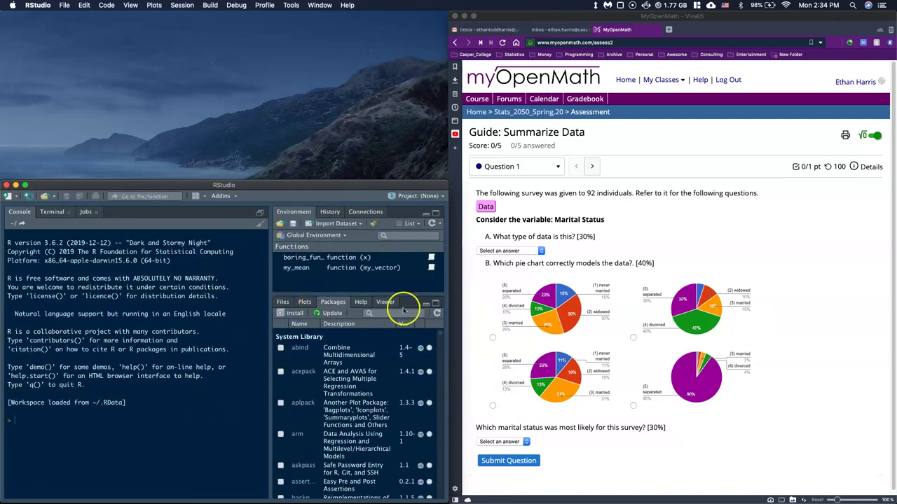
pyautogui.click(130, 7)
pyautogui.click(133, 9)
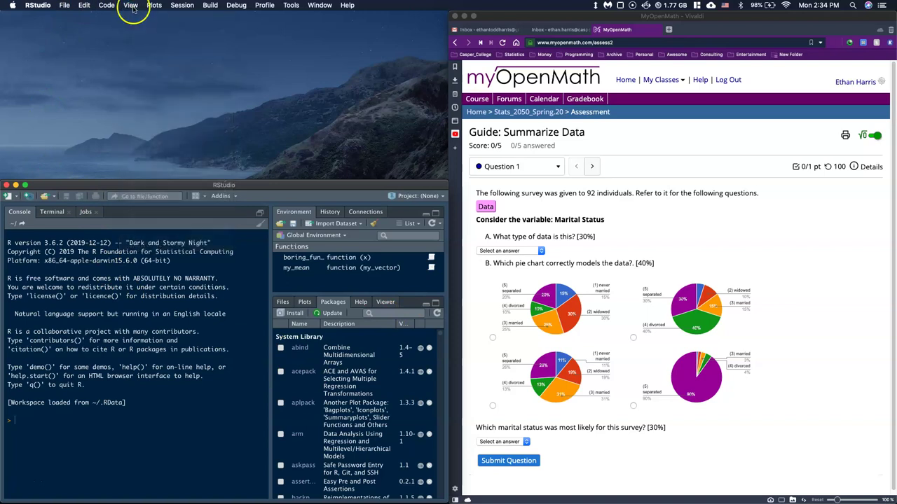
pyautogui.click(132, 7)
pyautogui.click(168, 51)
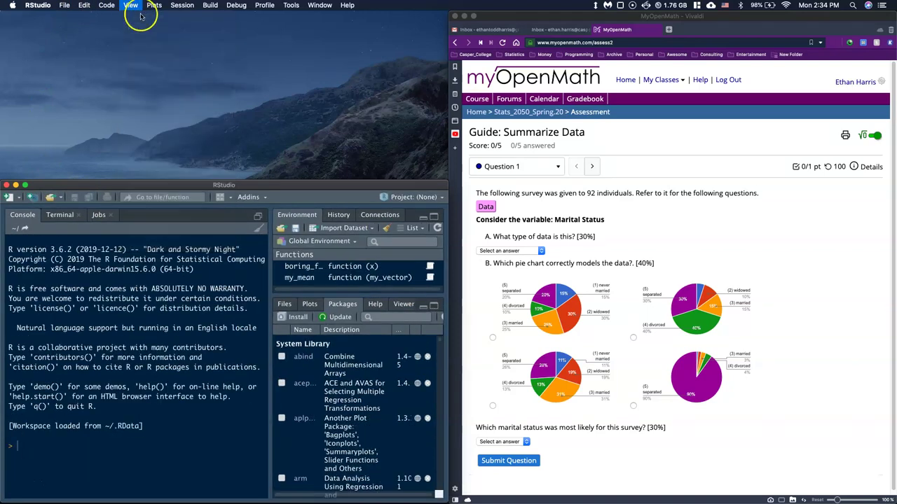
pyautogui.click(131, 5)
pyautogui.click(152, 56)
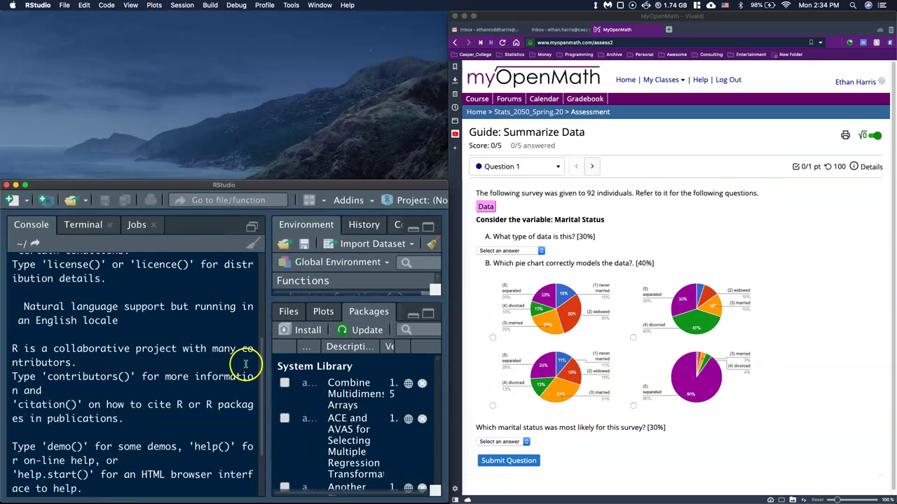
pyautogui.moveTo(269, 358); pyautogui.dragTo(323, 358)
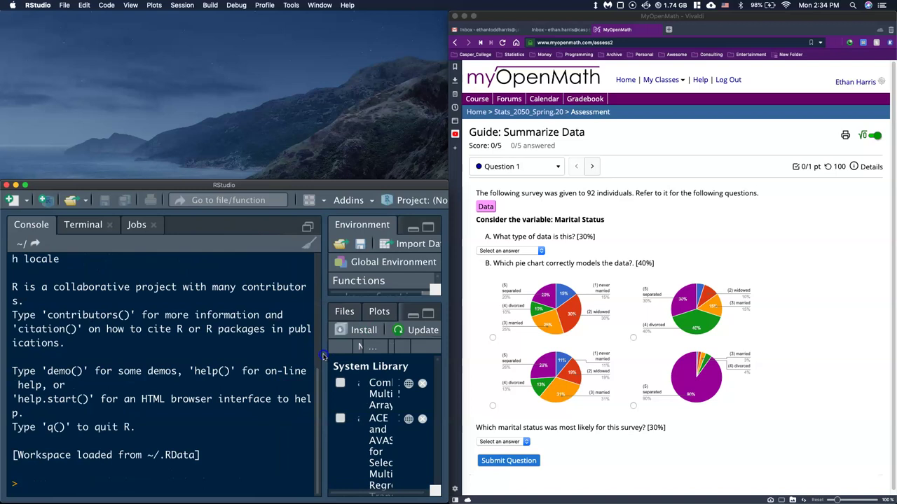
# Run library(RcmdrPlugin.TeachStat) in the console to launch R Commander
pyautogui.click(68, 475)
pyautogui.write('library(Rcm')
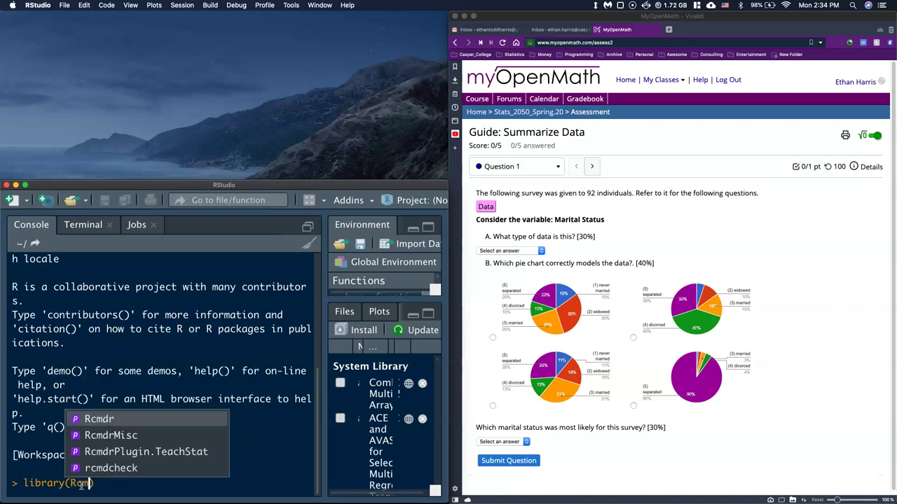
pyautogui.write('dr')
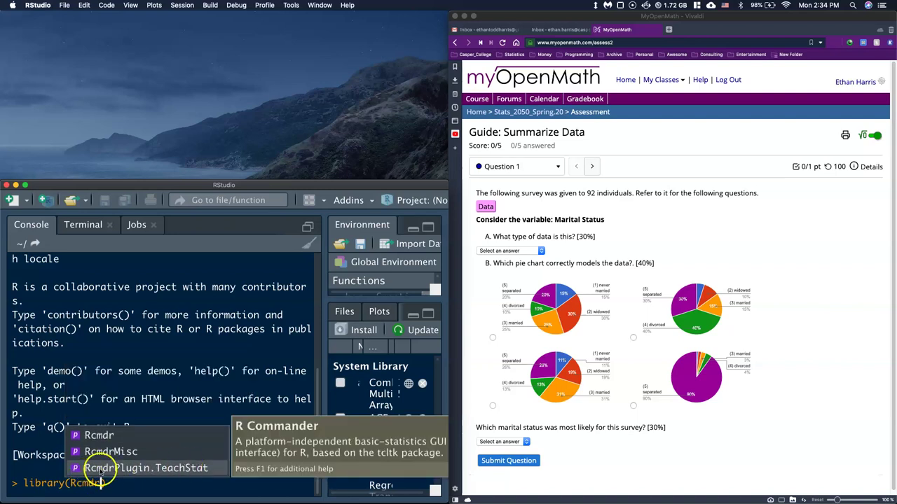
pyautogui.click(100, 470)
pyautogui.press('Return')
pyautogui.click(158, 476)
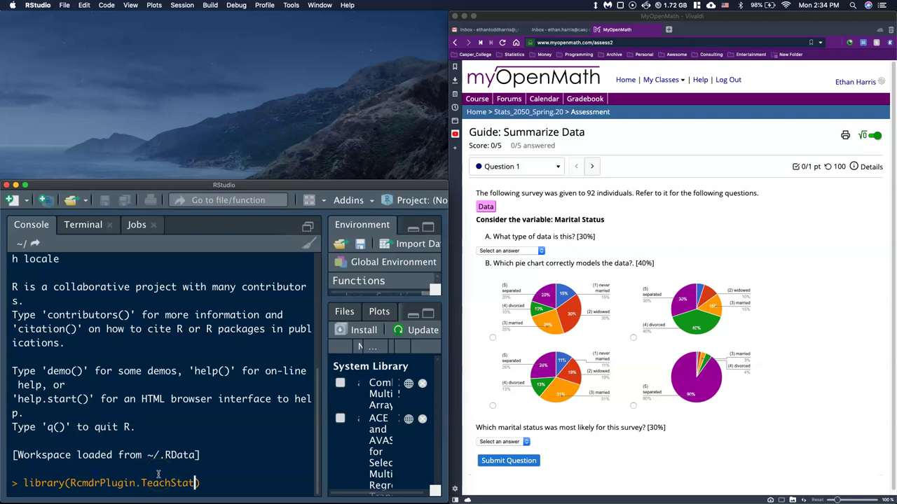
pyautogui.press('Return')
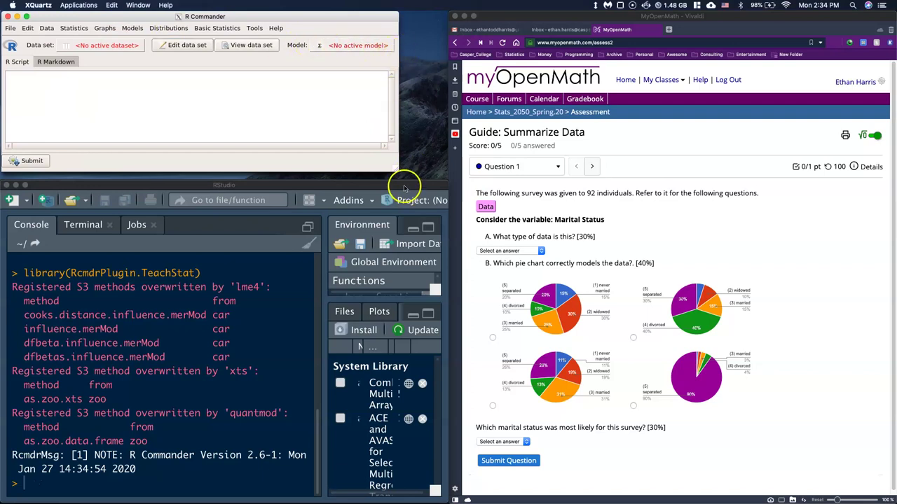
# Drag R Commander's bottom-right corner to make its window larger
pyautogui.moveTo(396, 170); pyautogui.dragTo(445, 182)
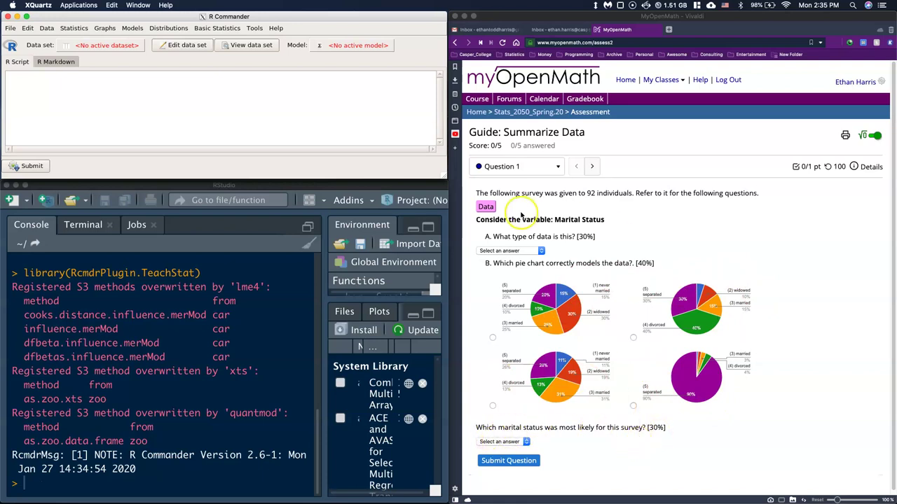
# Select the Marital Status data column from the assessment's data table
pyautogui.click(485, 207)
pyautogui.click(486, 208)
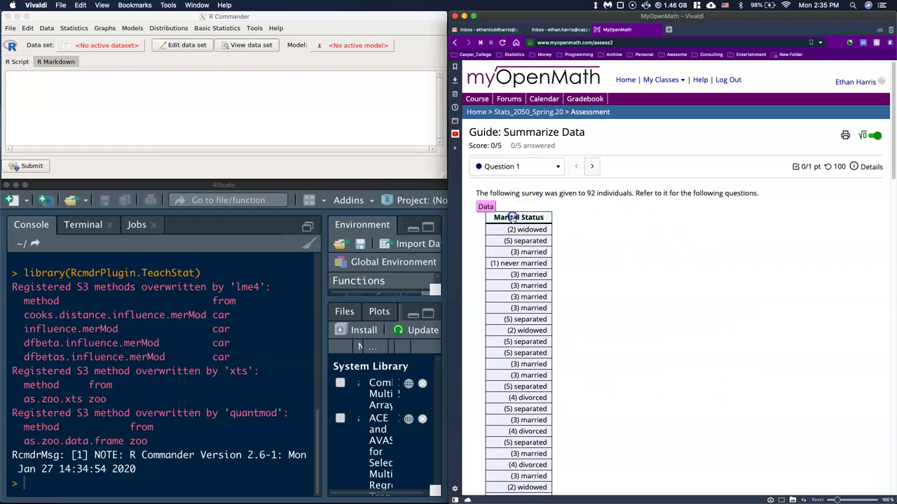
pyautogui.moveTo(514, 218); pyautogui.dragTo(586, 218)
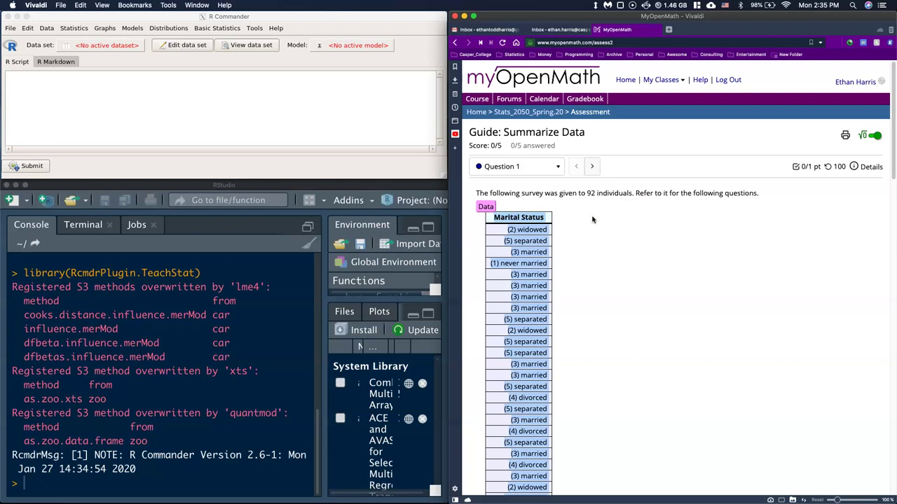
pyautogui.click(481, 207)
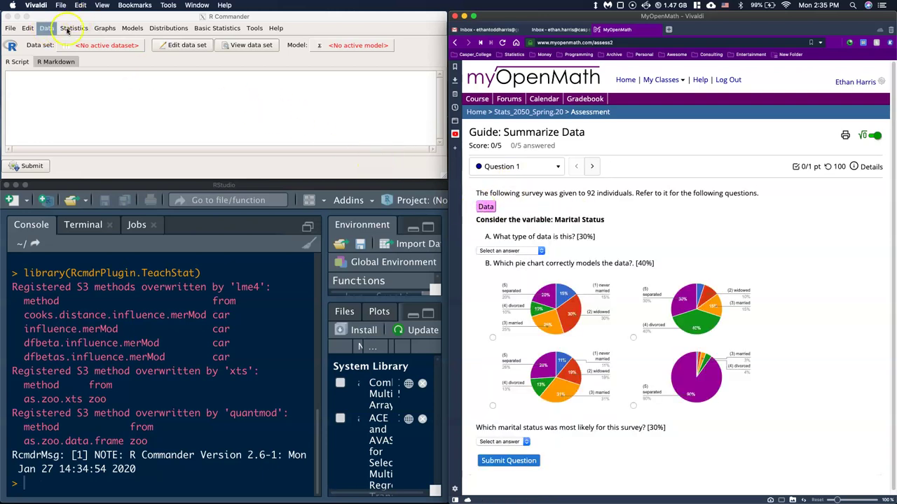
# Import the clipboard as a tab-separated text file into the data set Dataset
pyautogui.click(46, 29)
pyautogui.click(45, 28)
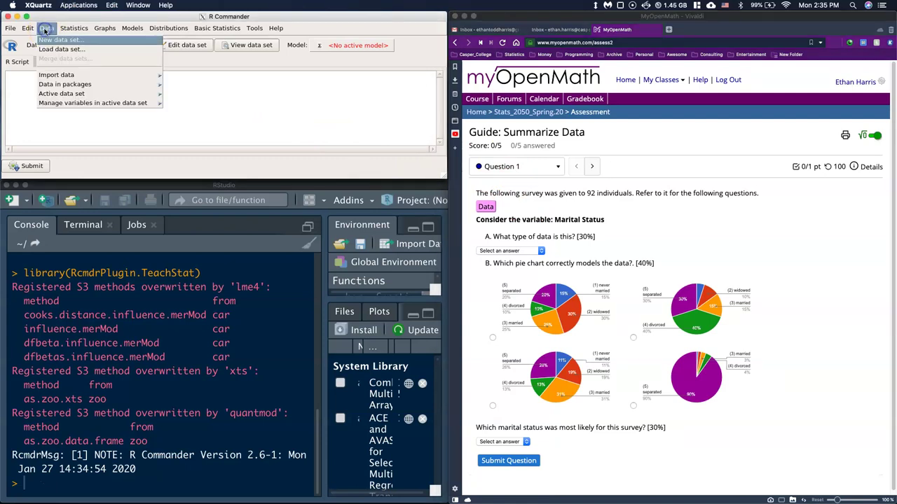
pyautogui.click(56, 75)
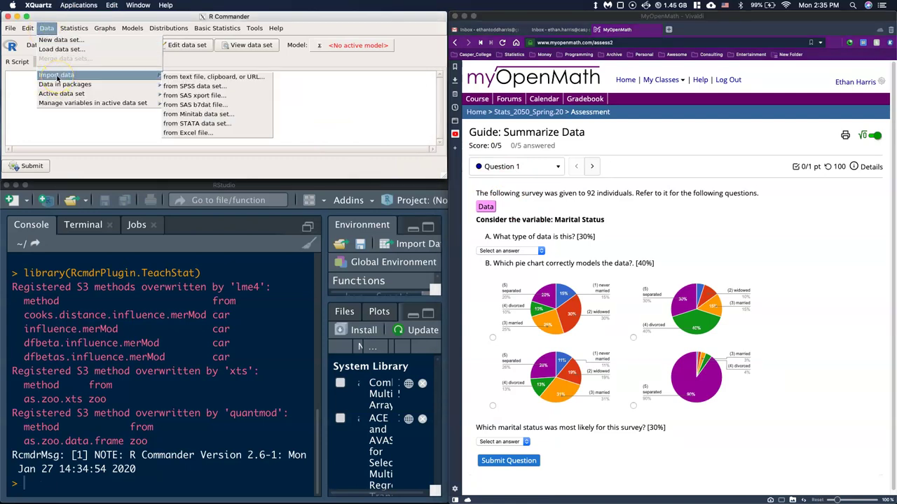
pyautogui.click(219, 77)
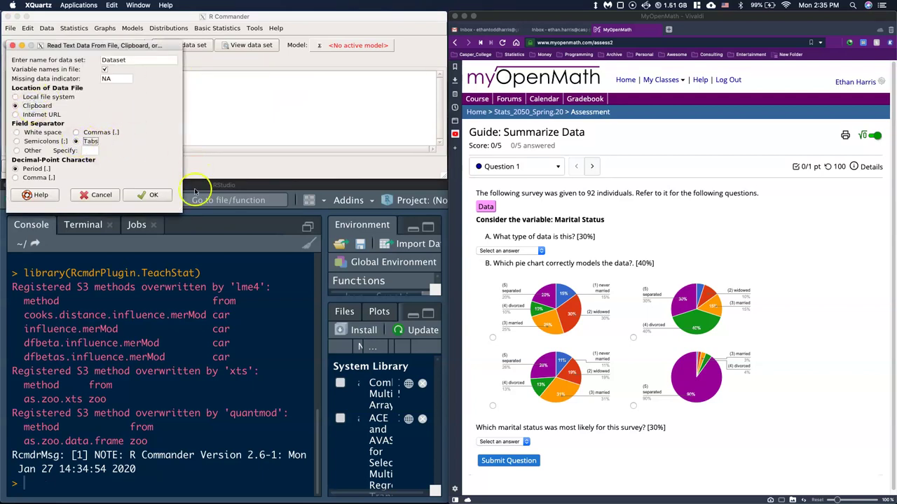
pyautogui.click(149, 195)
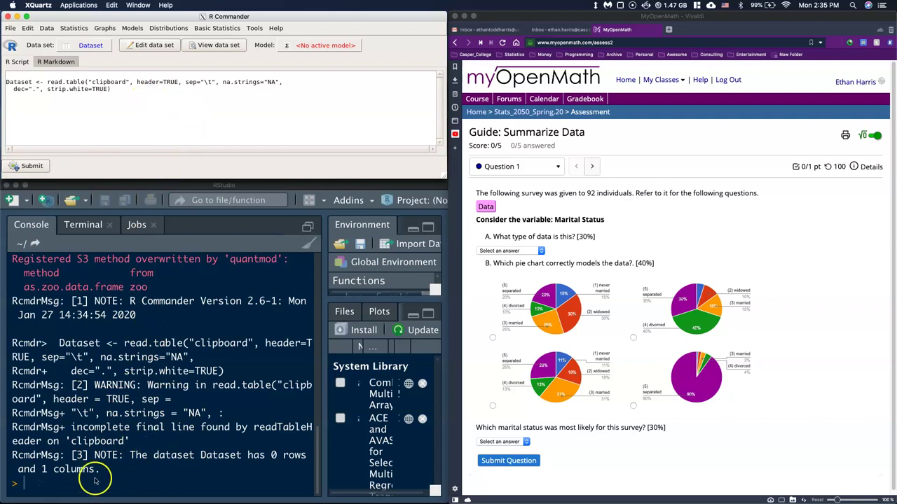
# Select and copy the whole Marital Status data table from the assessment page
pyautogui.click(485, 207)
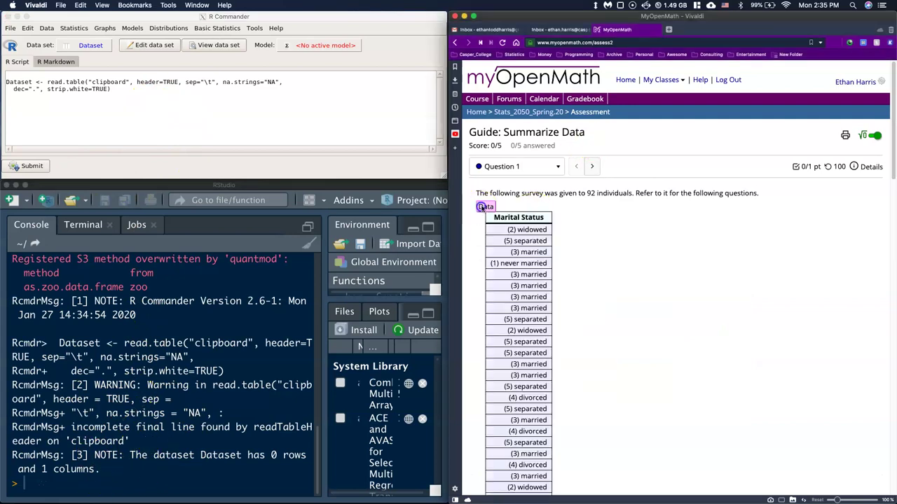
pyautogui.moveTo(494, 219); pyautogui.dragTo(607, 216)
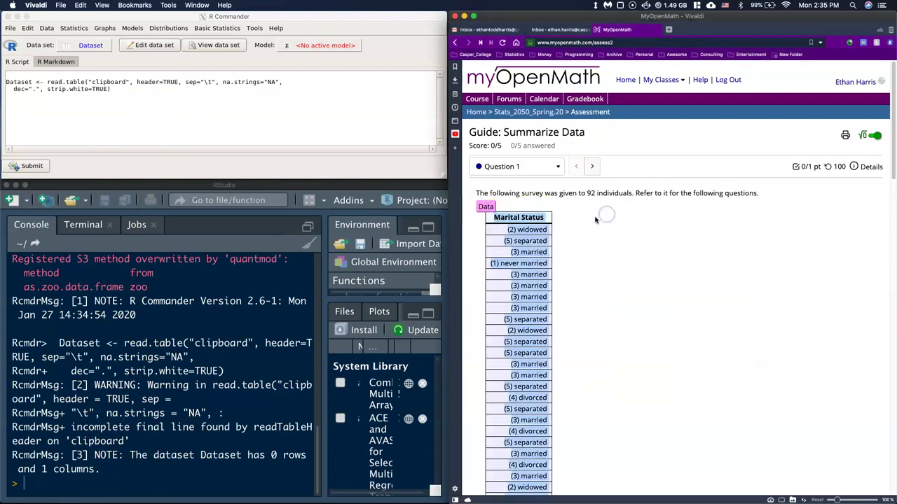
pyautogui.click(41, 27)
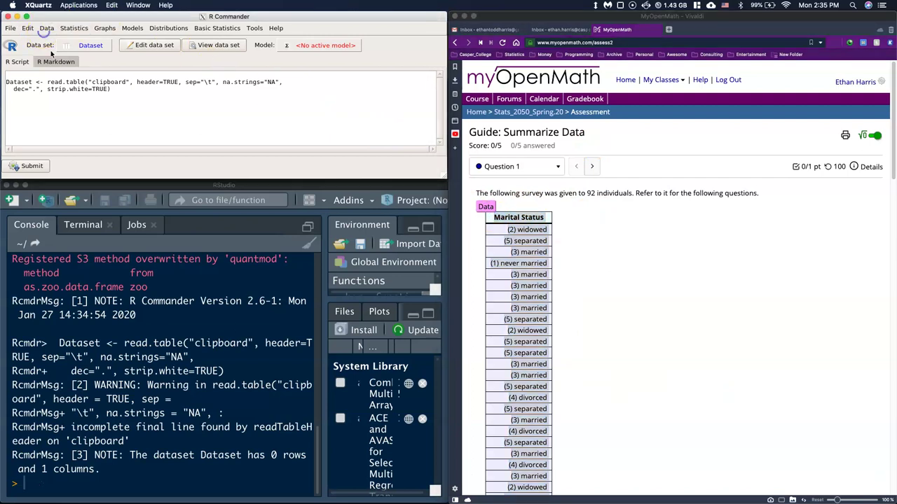
pyautogui.press('super+Tab')
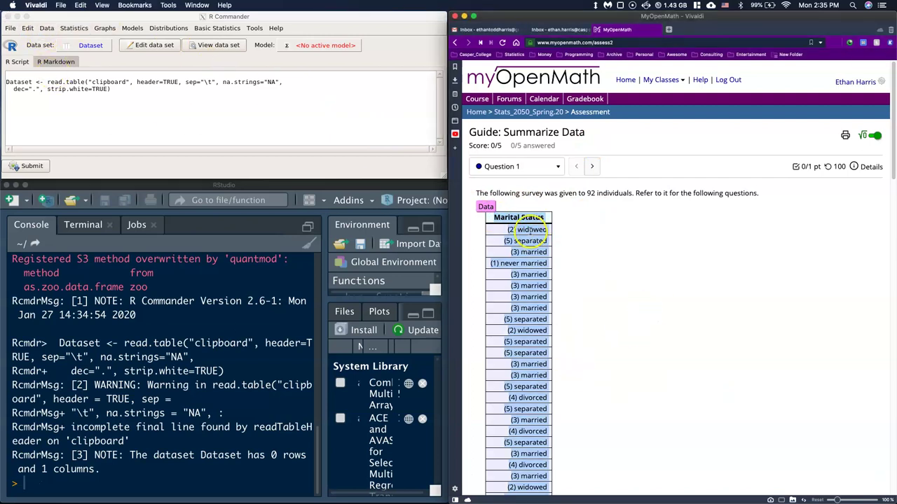
# Re-import the clipboard into Dataset with the Tabs field separator
pyautogui.click(46, 28)
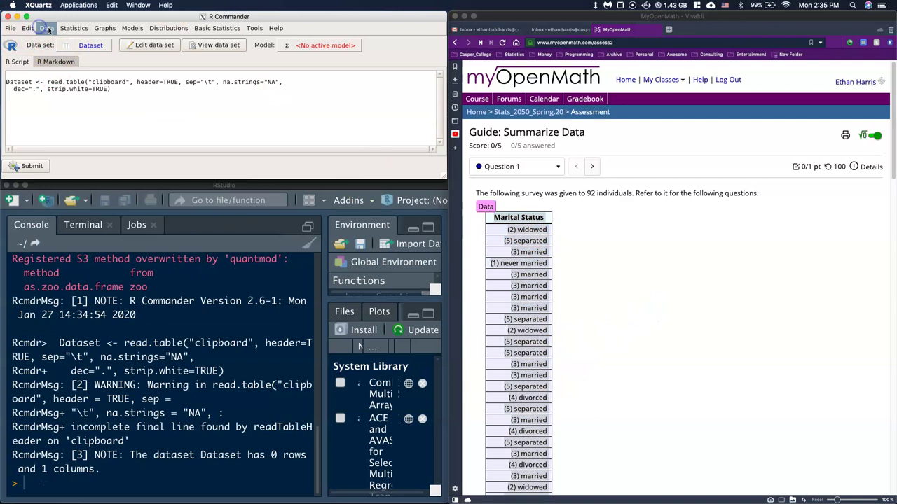
pyautogui.moveTo(60, 75)
pyautogui.click(175, 75)
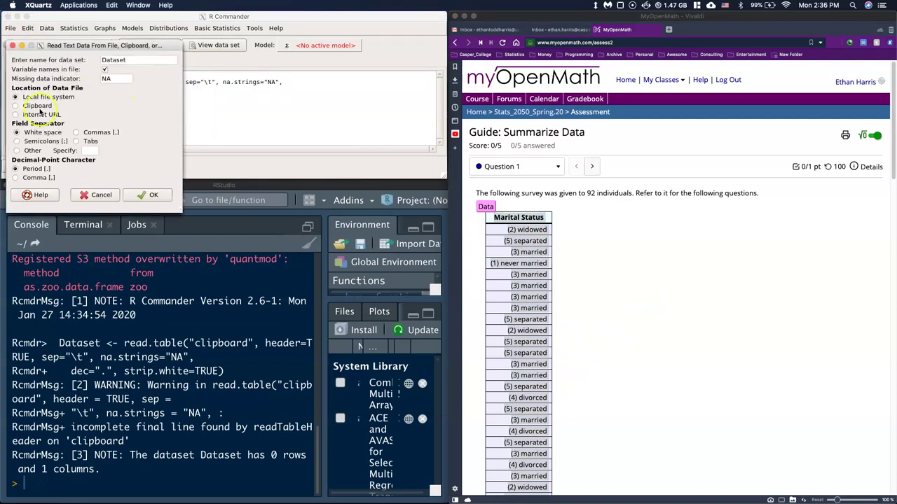
pyautogui.click(87, 141)
pyautogui.click(153, 195)
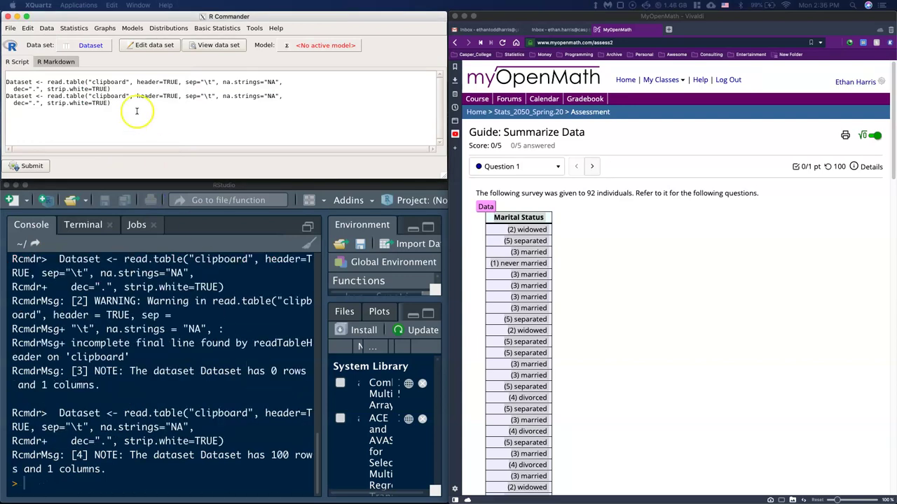
# Check the 100 imported rows in an enlarged data viewer, then close it and hide the data table
pyautogui.click(213, 45)
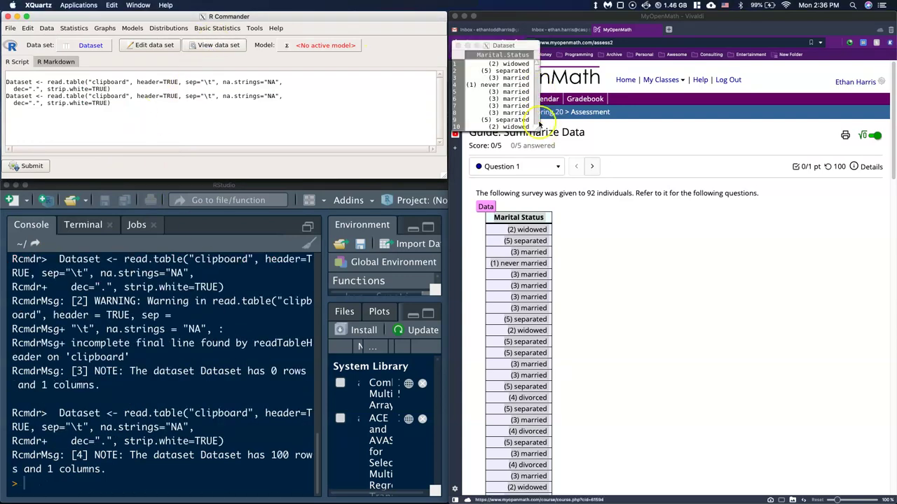
pyautogui.moveTo(536, 130); pyautogui.dragTo(550, 300)
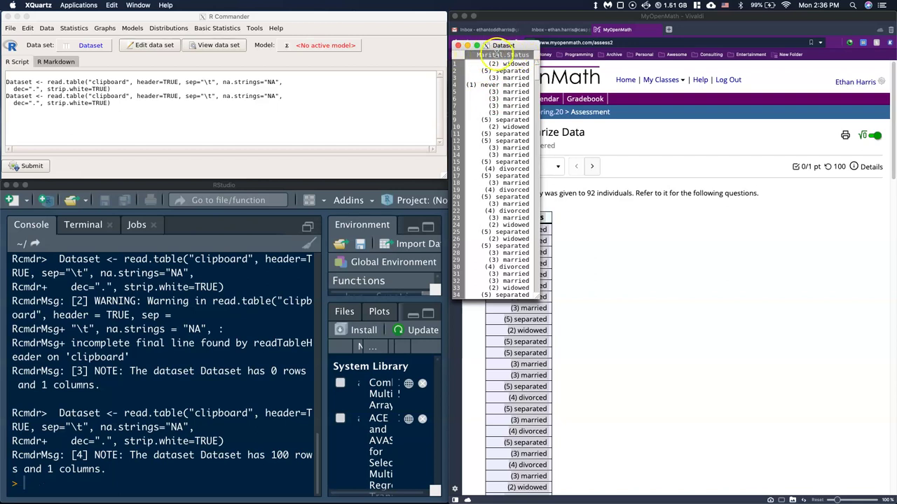
pyautogui.moveTo(521, 49); pyautogui.dragTo(420, 62)
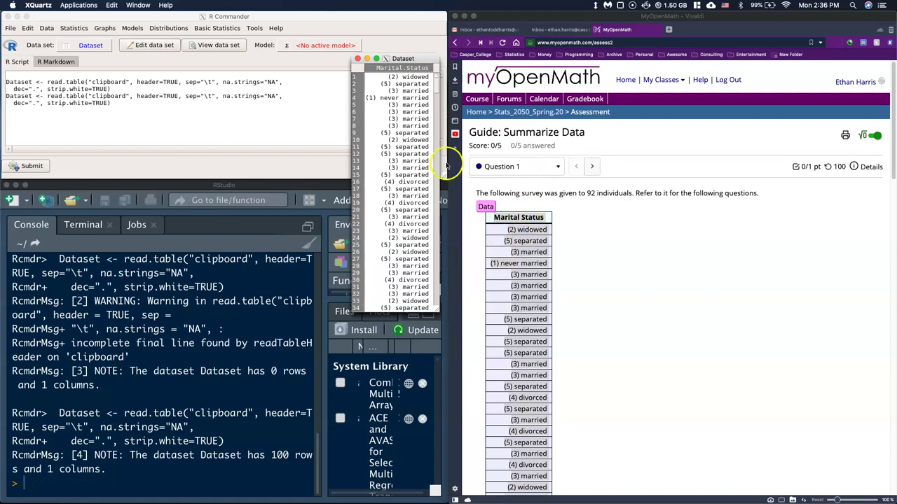
pyautogui.click(357, 61)
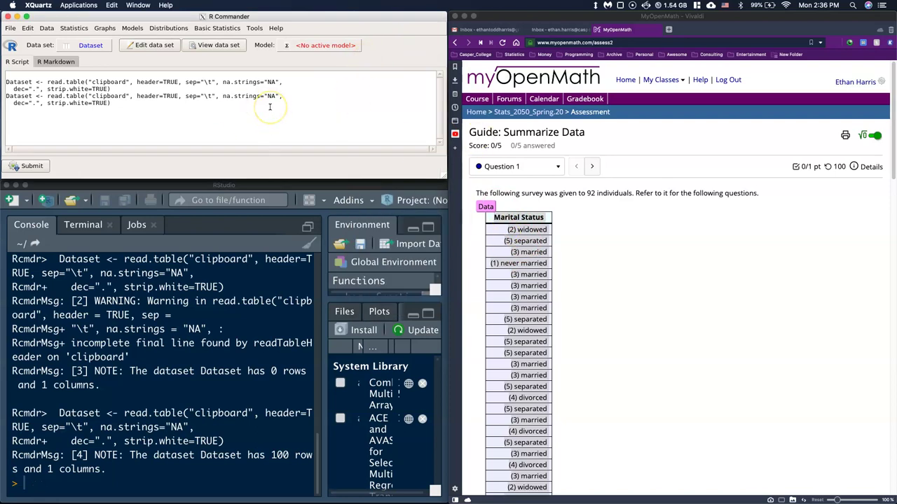
pyautogui.click(486, 206)
pyautogui.click(488, 207)
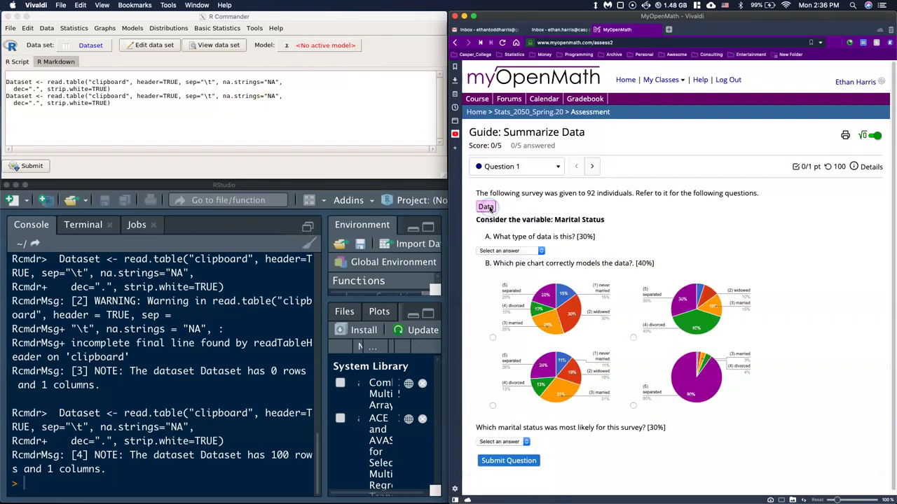
pyautogui.click(416, 196)
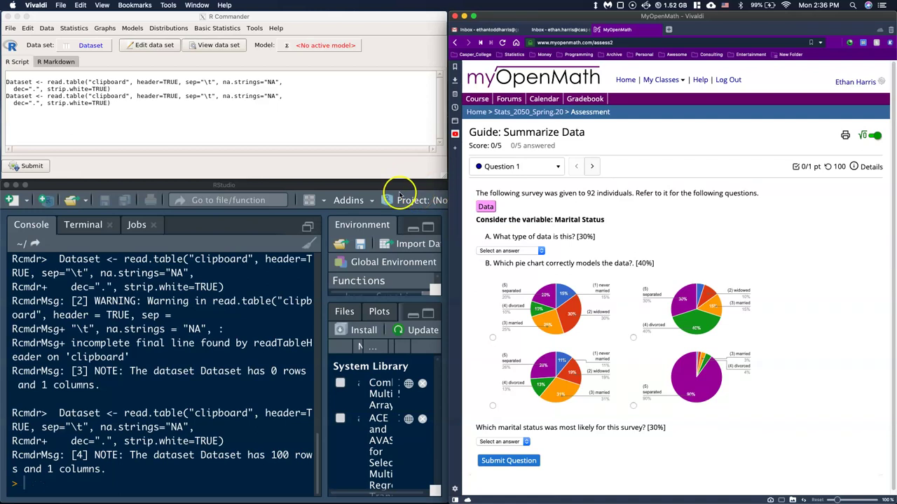
# Reopen the Dataset viewer and stretch it beside the script to show rows 1–31
pyautogui.click(208, 47)
pyautogui.click(208, 48)
pyautogui.moveTo(504, 43); pyautogui.dragTo(274, 127)
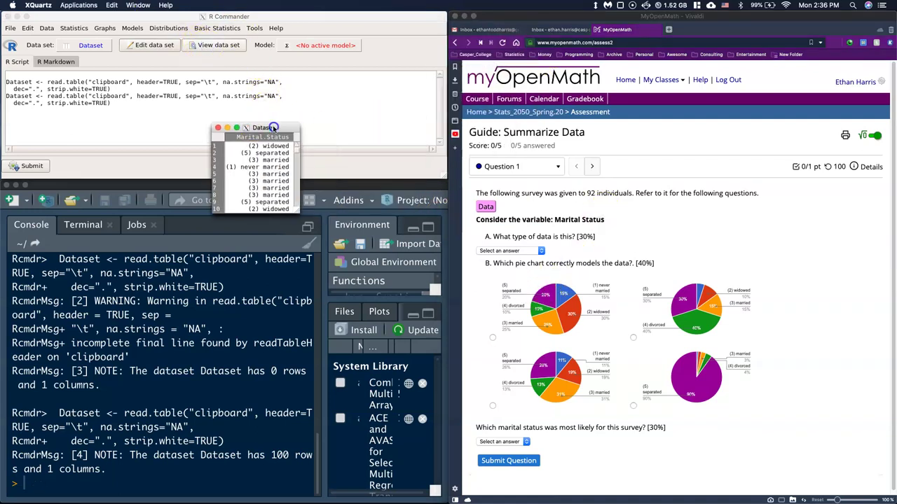
pyautogui.moveTo(300, 213); pyautogui.dragTo(301, 362)
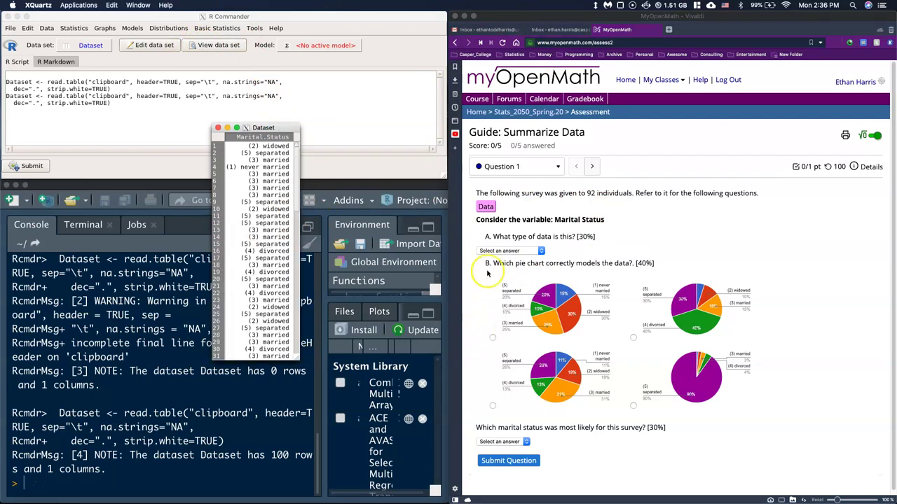
pyautogui.click(542, 251)
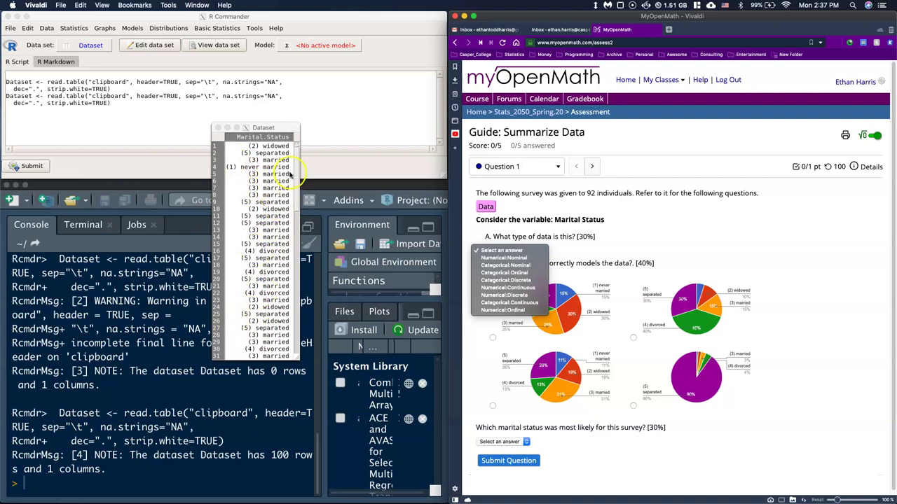
# Run summary(Dataset): never married 11, widowed 19, married 31, divorced 13, separated 26
pyautogui.click(227, 115)
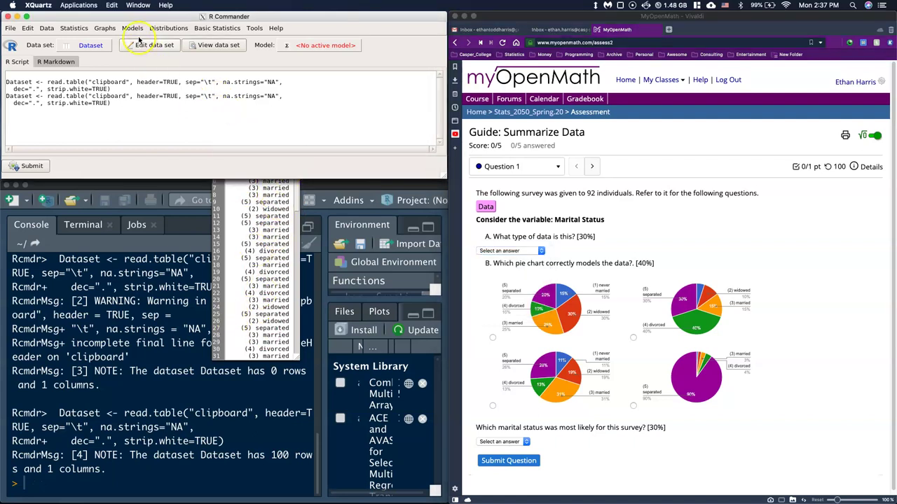
pyautogui.click(223, 28)
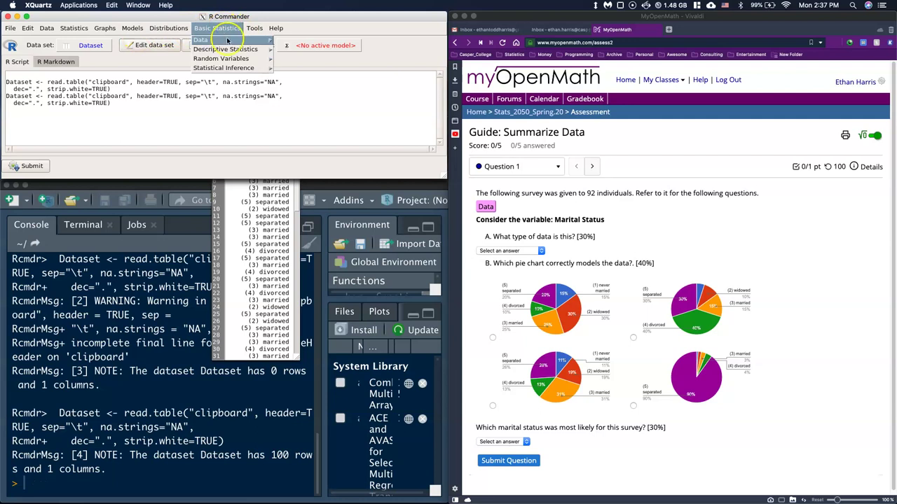
pyautogui.moveTo(229, 41)
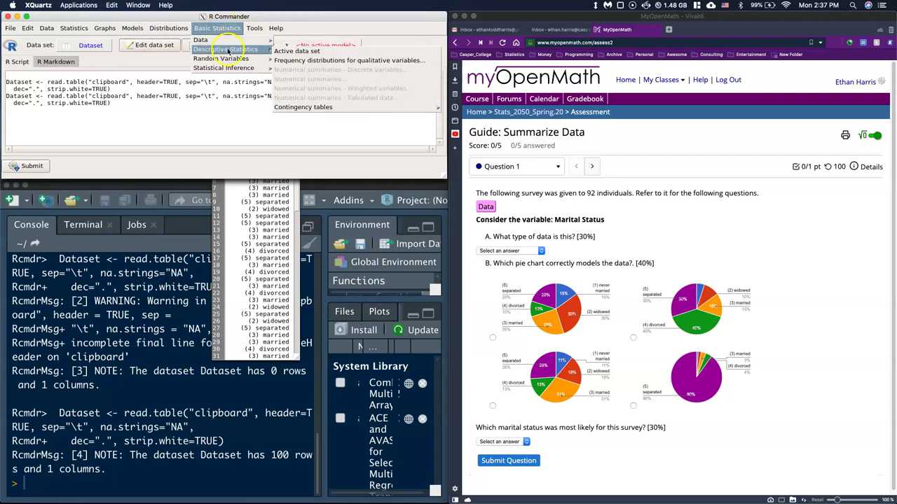
pyautogui.click(314, 54)
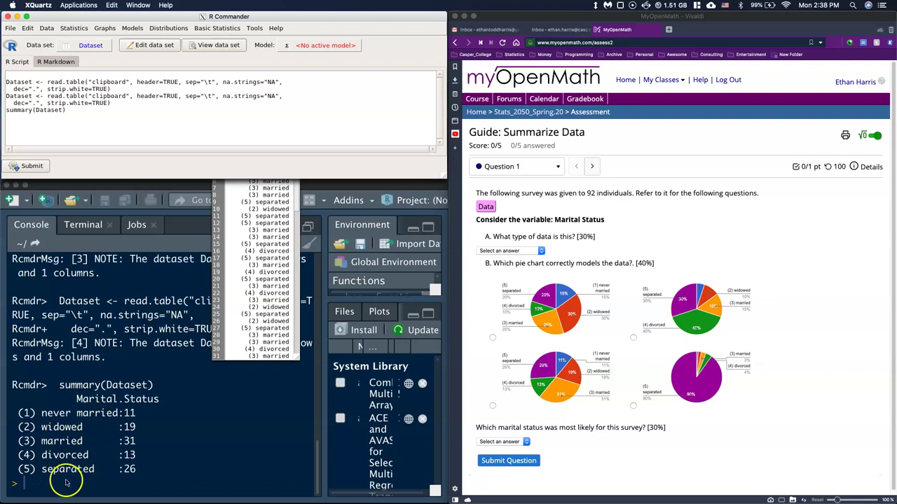
pyautogui.moveTo(78, 499)
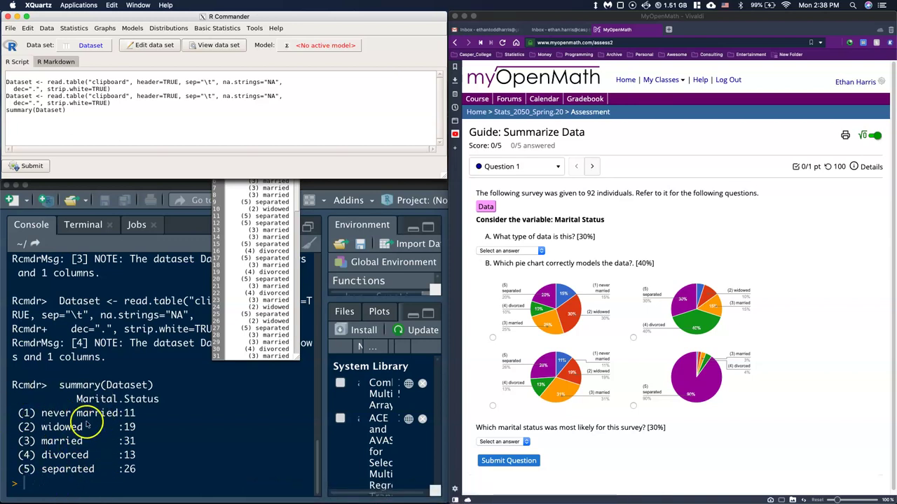
# Choose Categorical:Nominal as the Marital Status data type in part A
pyautogui.click(543, 251)
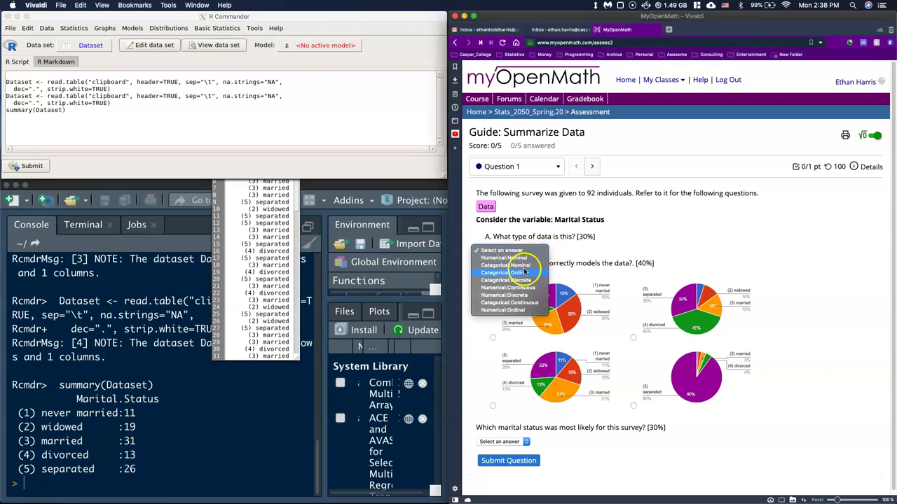
pyautogui.click(524, 266)
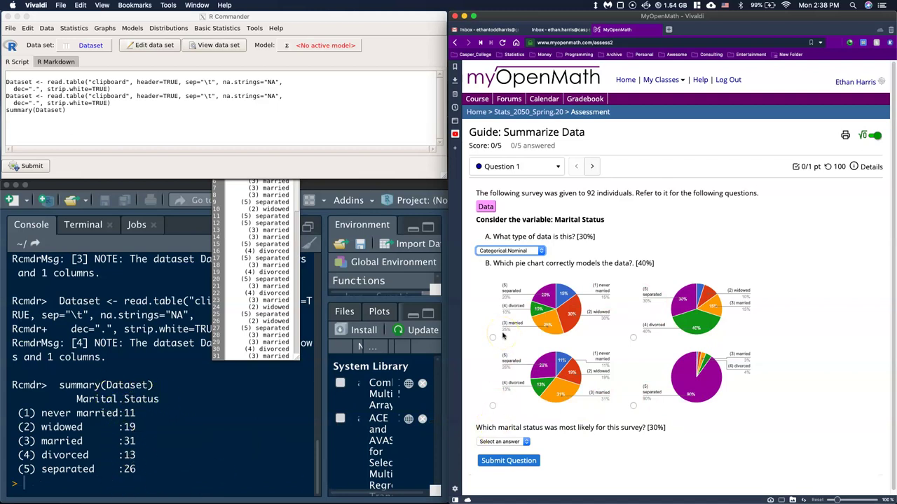
pyautogui.click(499, 336)
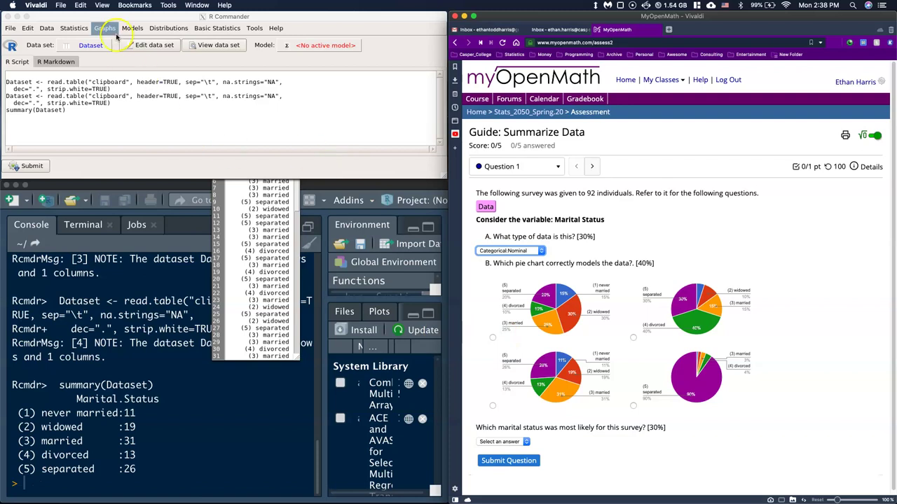
# Draw a pie chart of Marital.Status with the graph title 'Marital Status'
pyautogui.click(227, 31)
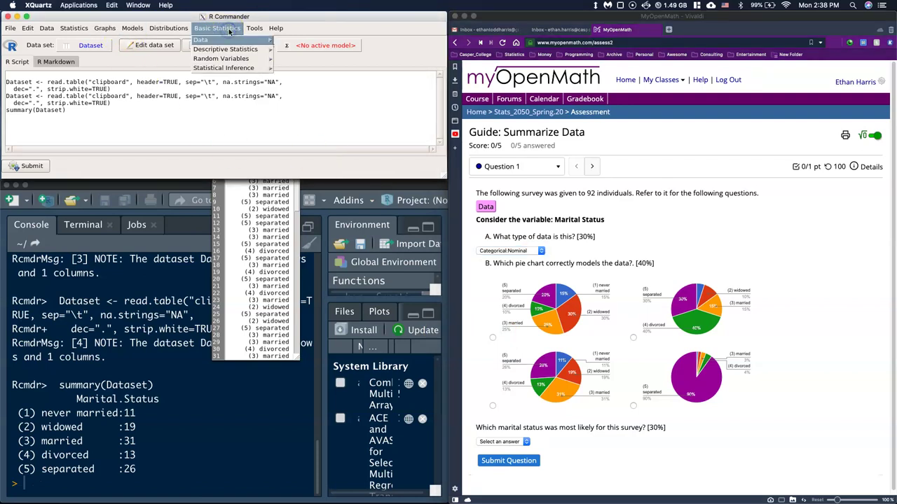
pyautogui.click(103, 30)
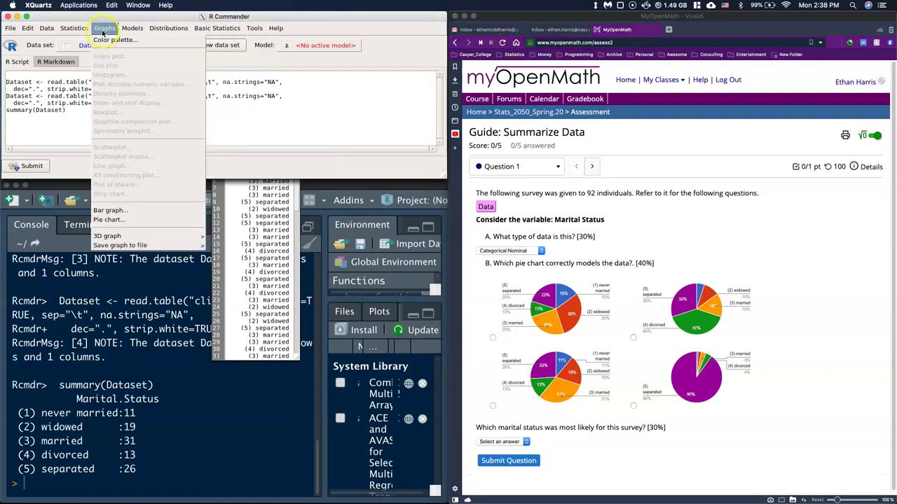
pyautogui.click(122, 221)
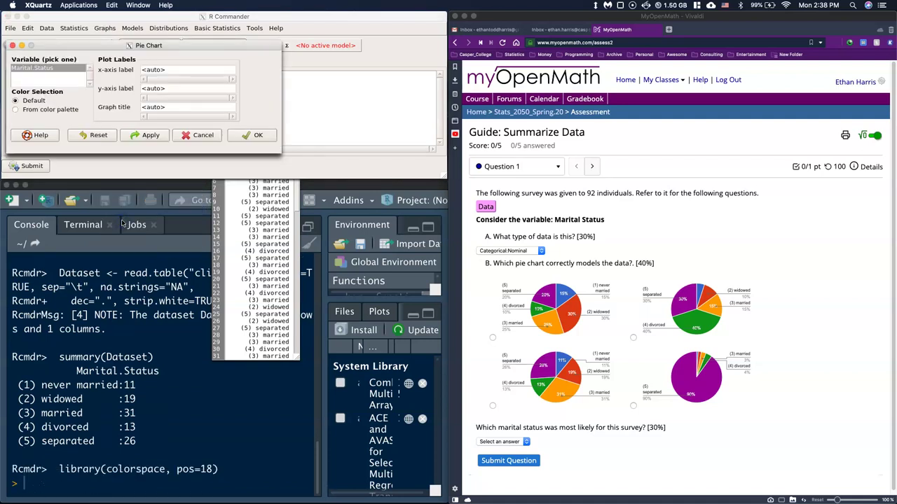
pyautogui.click(29, 70)
pyautogui.moveTo(171, 106); pyautogui.dragTo(124, 107)
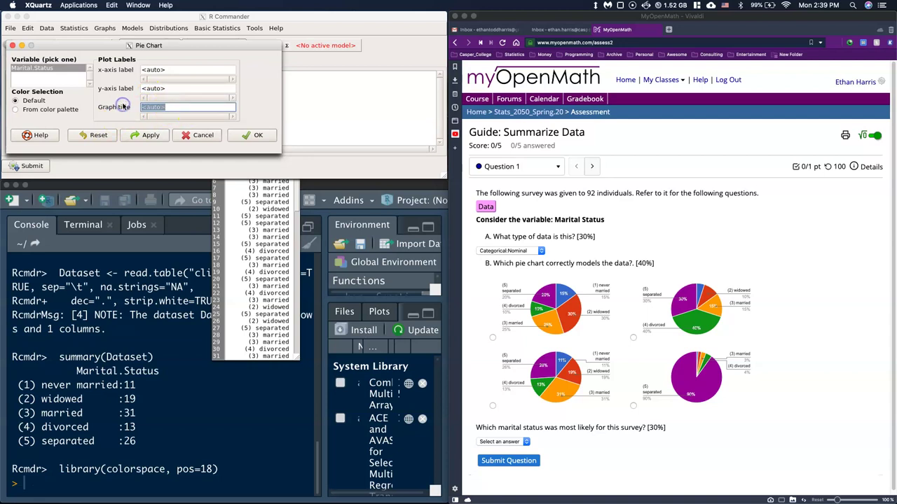
pyautogui.write('Marital Status')
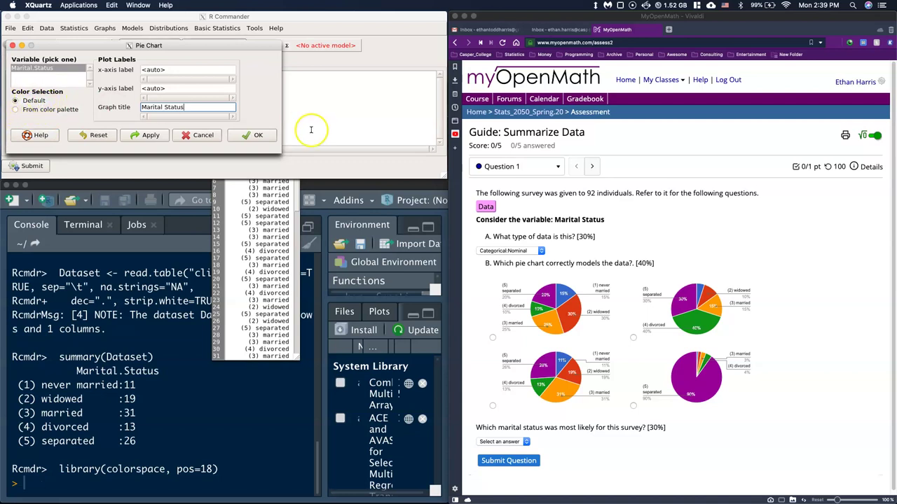
pyautogui.click(250, 135)
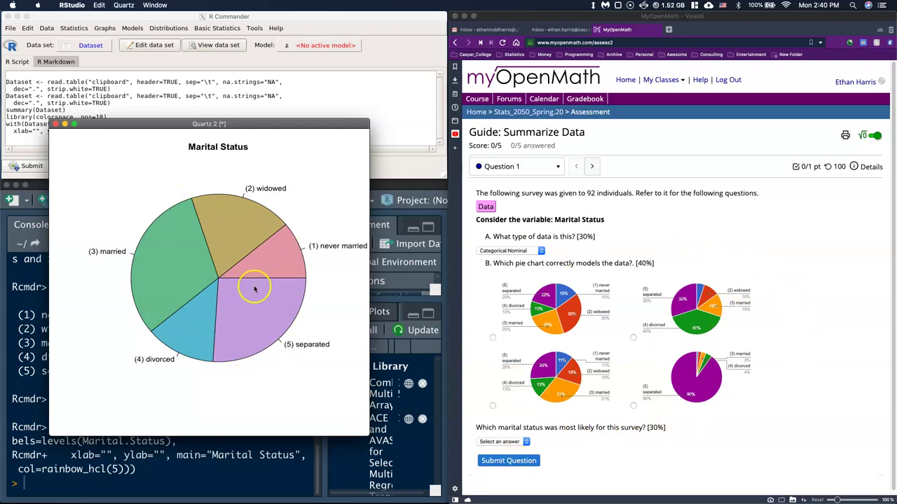
# Drag the Quartz Marital Status pie chart window up and to the right
pyautogui.moveTo(274, 124); pyautogui.dragTo(304, 98)
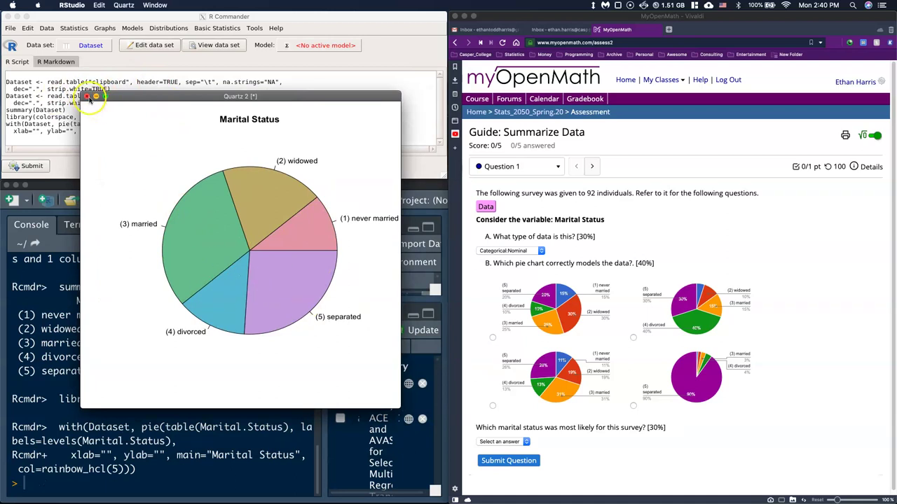
# Close the chart and rerun Graphs > Pie chart with the same Marital.Status settings
pyautogui.click(89, 98)
pyautogui.click(112, 29)
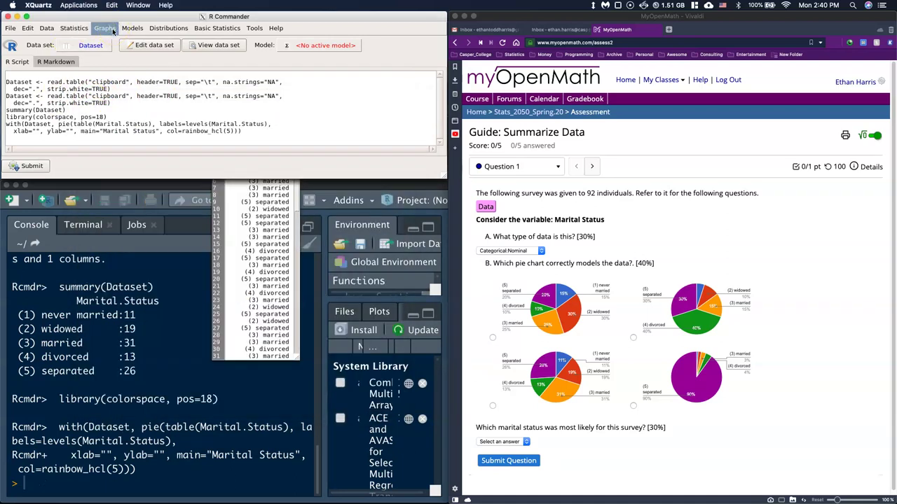
pyautogui.click(107, 29)
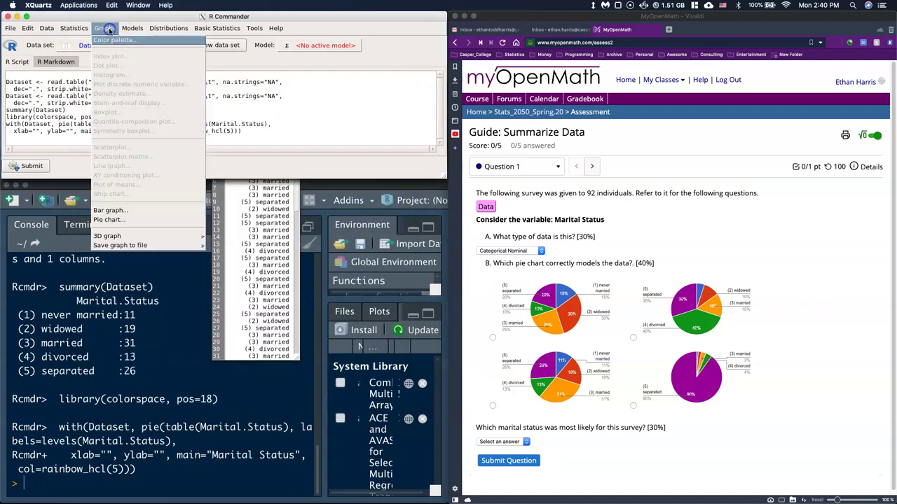
pyautogui.click(111, 220)
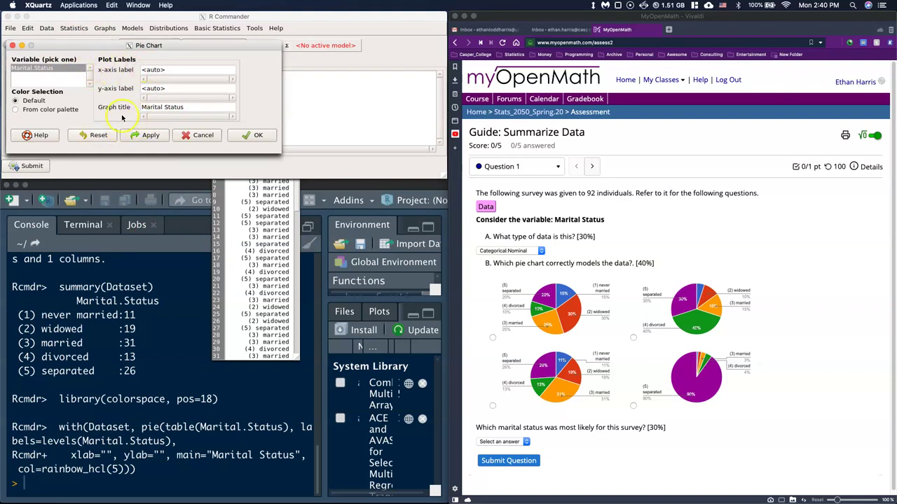
pyautogui.click(243, 137)
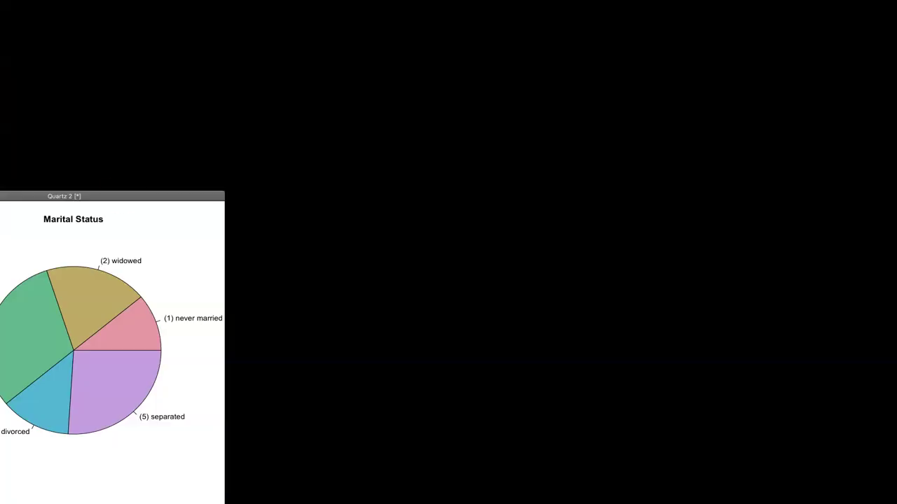
# Move the new pie chart toward the middle and arrange RStudio and R Commander around it
pyautogui.click(101, 188)
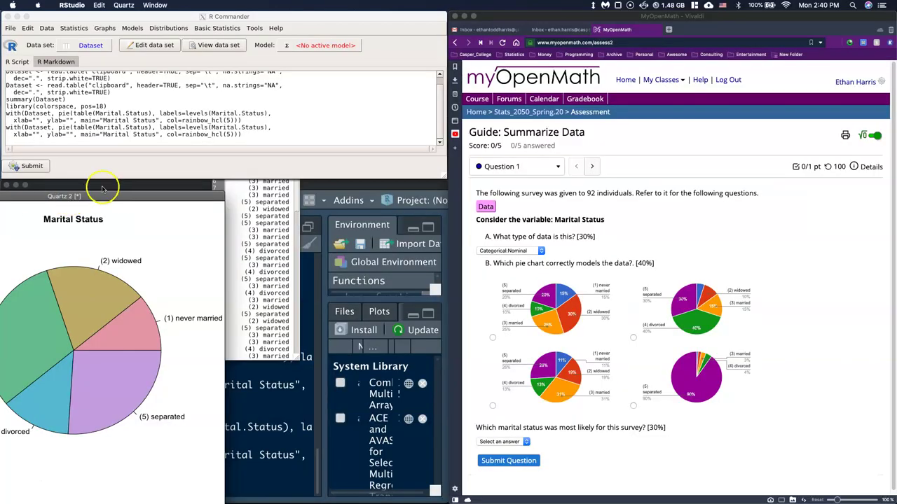
pyautogui.moveTo(102, 198); pyautogui.dragTo(382, 63)
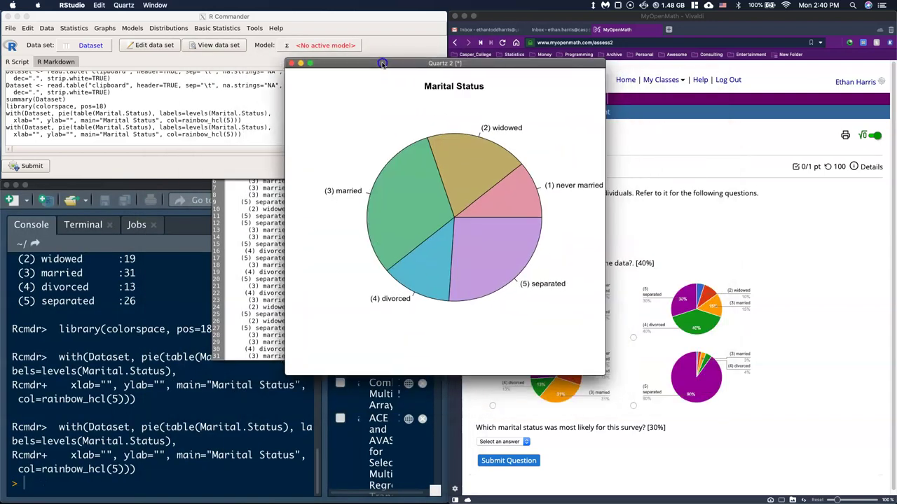
pyautogui.click(196, 272)
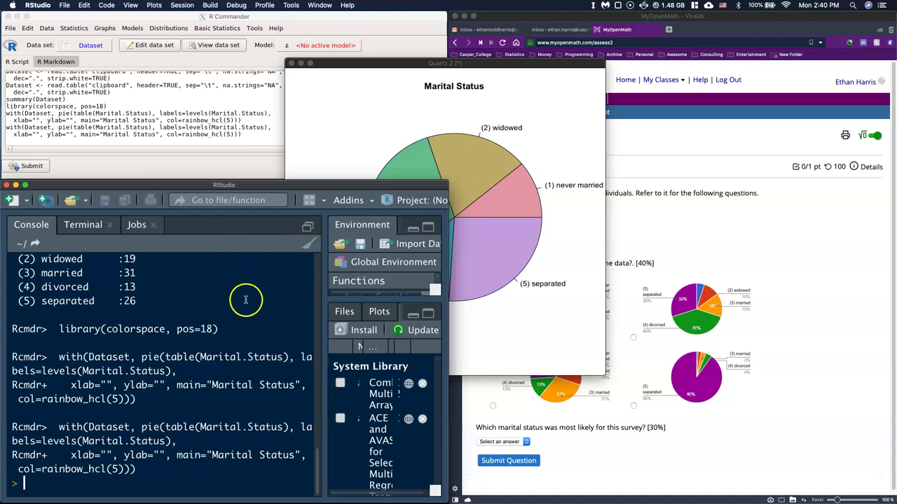
pyautogui.click(209, 87)
# Generate the Marital.Status frequency distribution (N=100) and check its output in RStudio's console
pyautogui.click(217, 28)
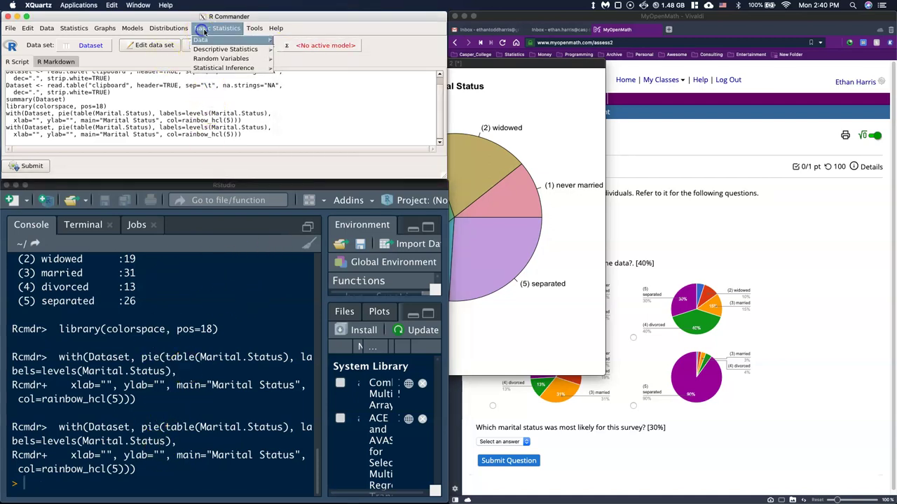
pyautogui.moveTo(229, 54)
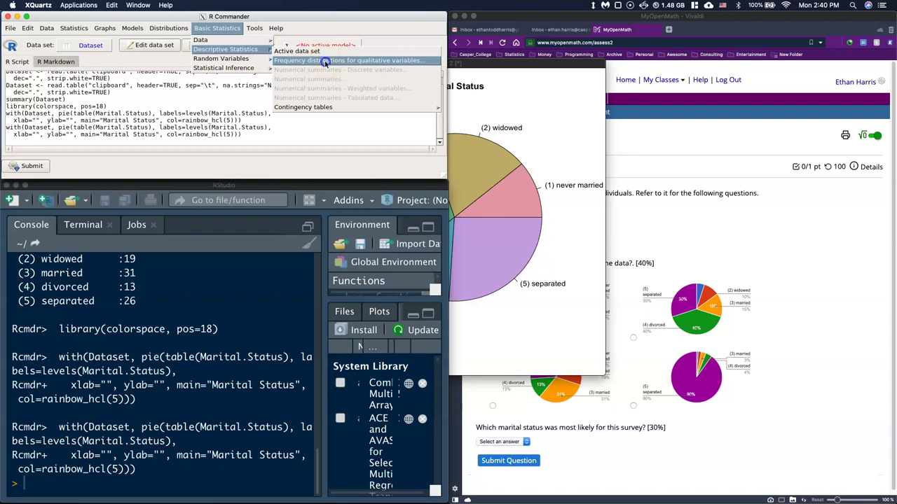
pyautogui.click(325, 62)
pyautogui.click(24, 70)
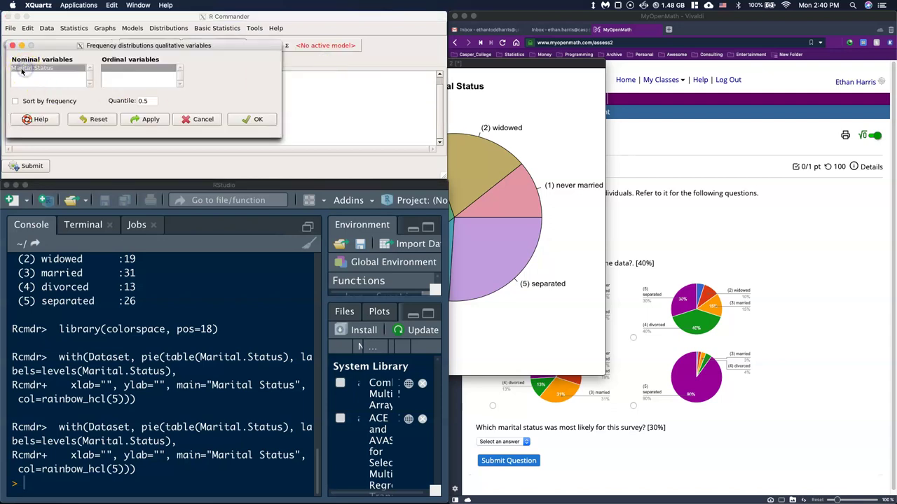
pyautogui.click(259, 120)
pyautogui.click(228, 388)
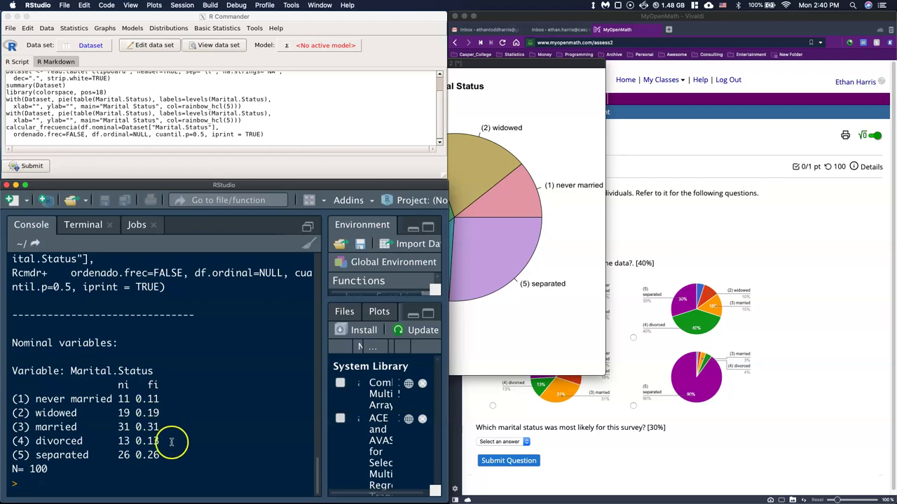
pyautogui.click(633, 230)
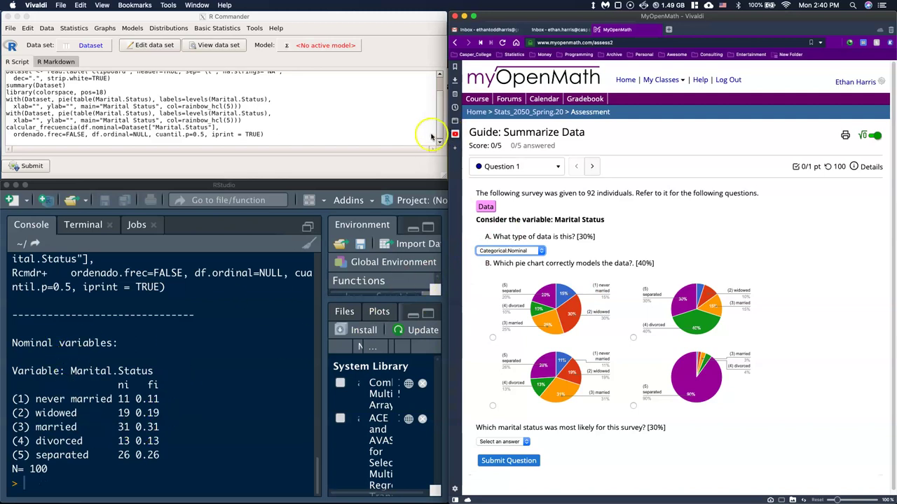
# Bring the Quartz pie chart forward and place it left of the MyOpenMath quiz
pyautogui.press('F4')
pyautogui.press('Escape')
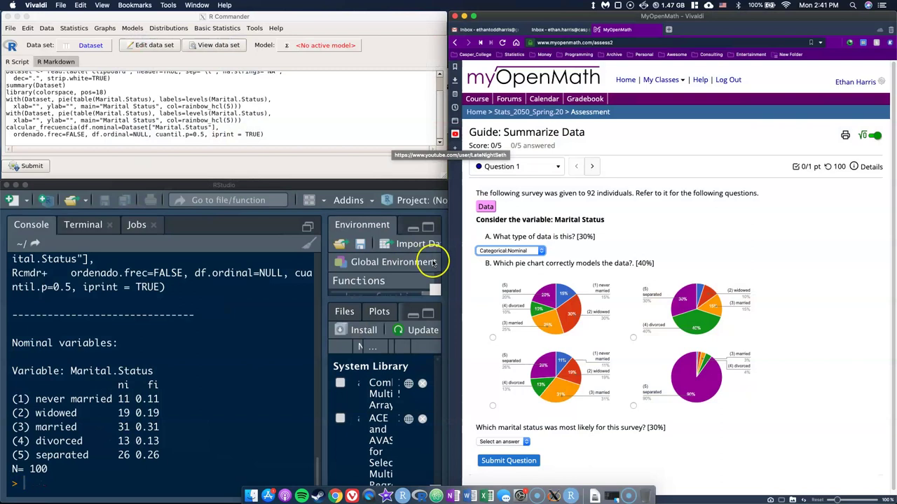
pyautogui.hotkey('ctrl', 'Up')
pyautogui.click(432, 263)
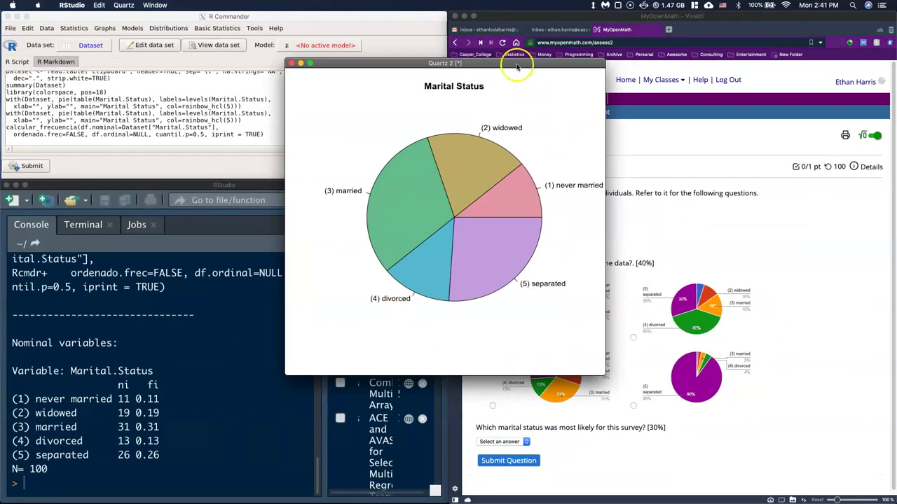
pyautogui.moveTo(517, 66); pyautogui.dragTo(249, 44)
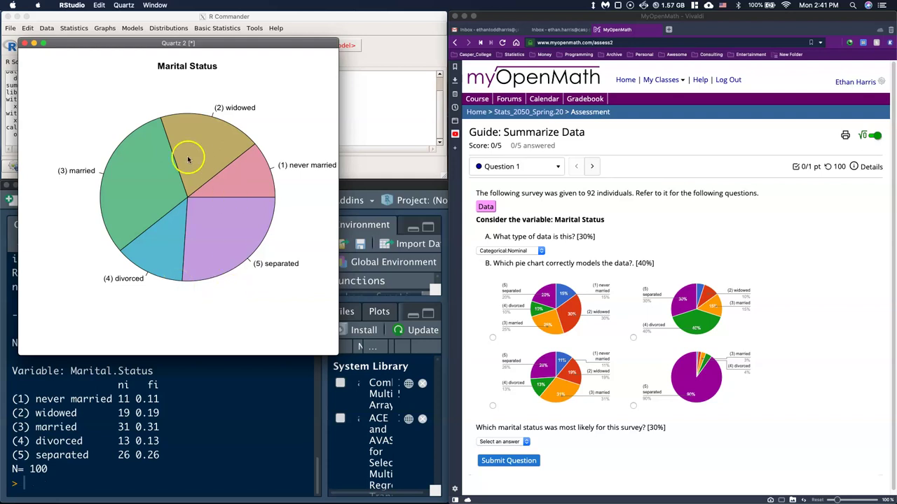
# Choose the lower-left pie chart for part B, then close R's chart window
pyautogui.click(493, 407)
pyautogui.click(492, 406)
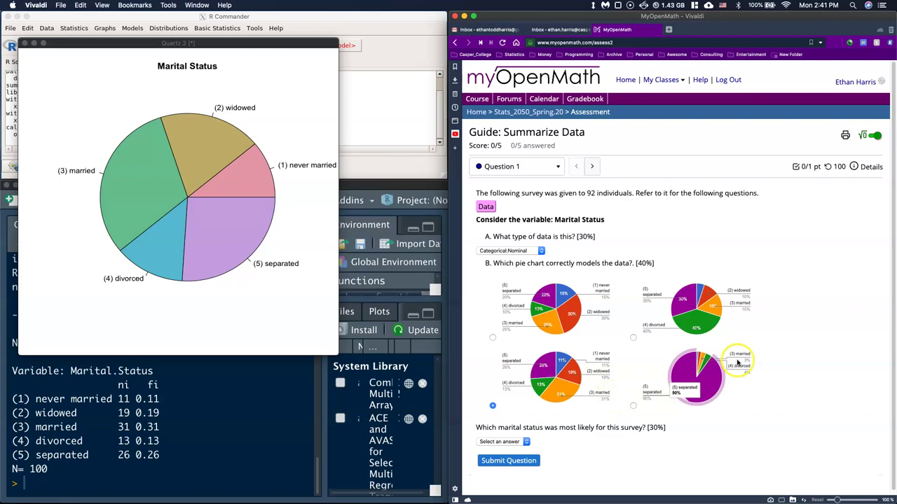
pyautogui.moveTo(681, 371)
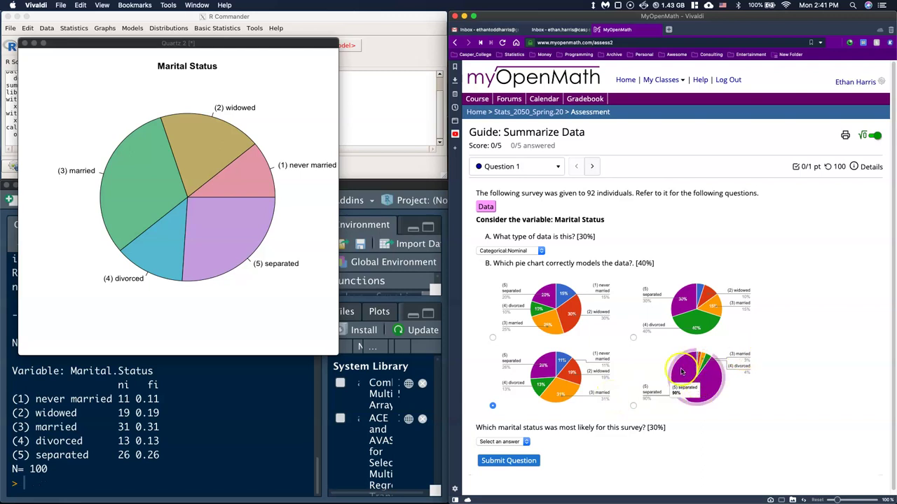
pyautogui.click(25, 43)
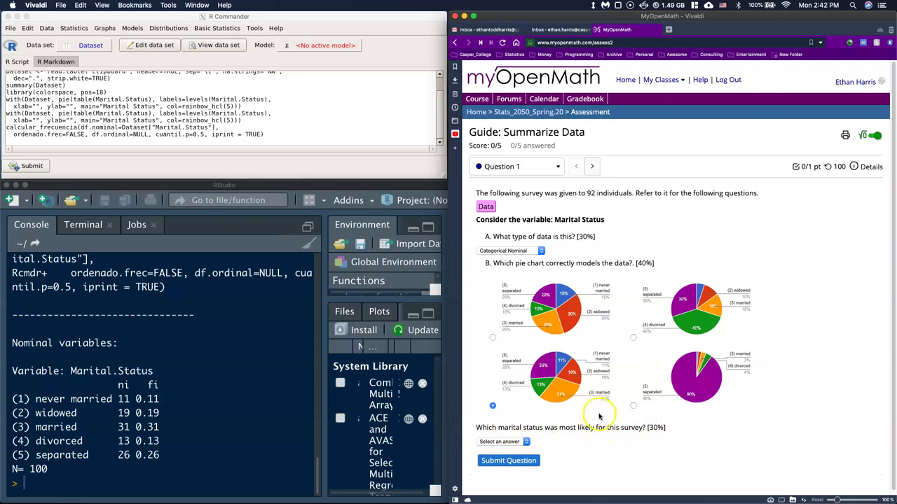
pyautogui.moveTo(553, 394)
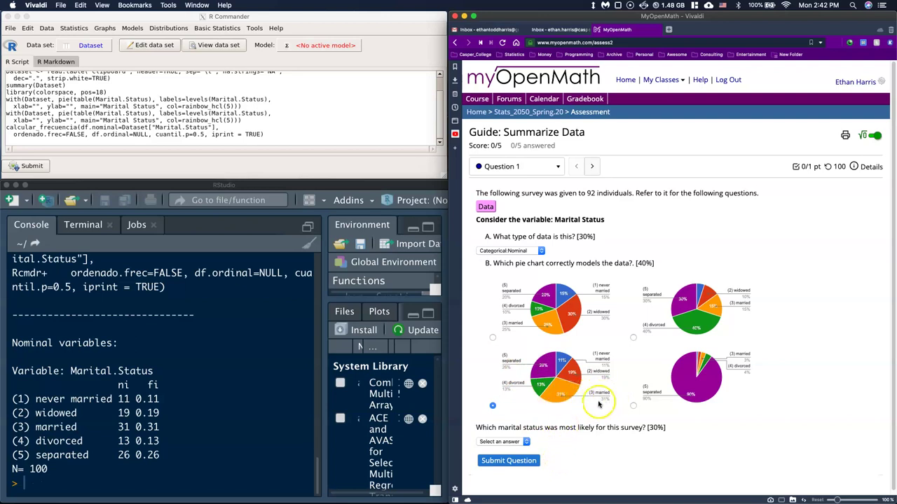
# Answer '(3) married' as the most likely status and submit Question 1
pyautogui.click(526, 442)
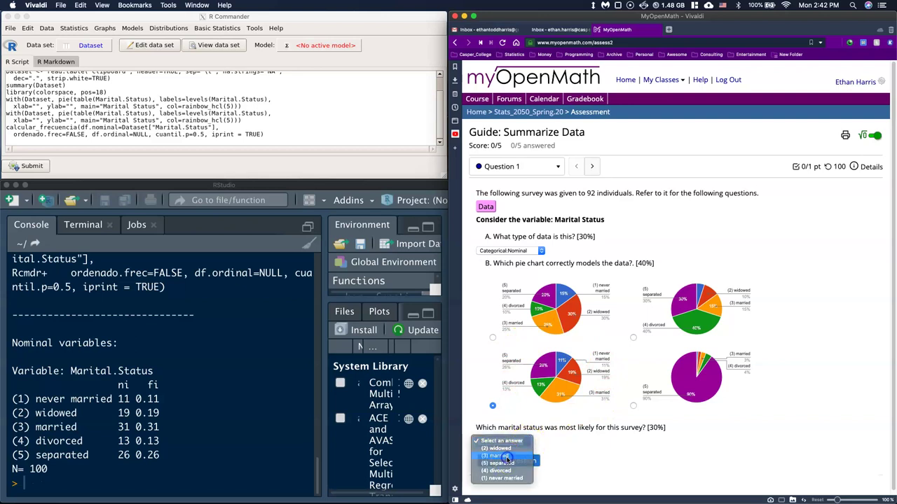
pyautogui.click(501, 456)
pyautogui.click(511, 461)
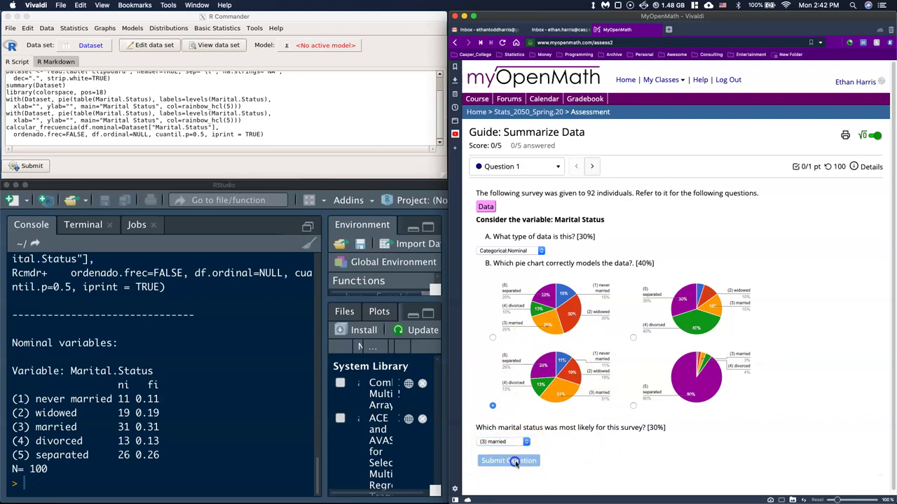